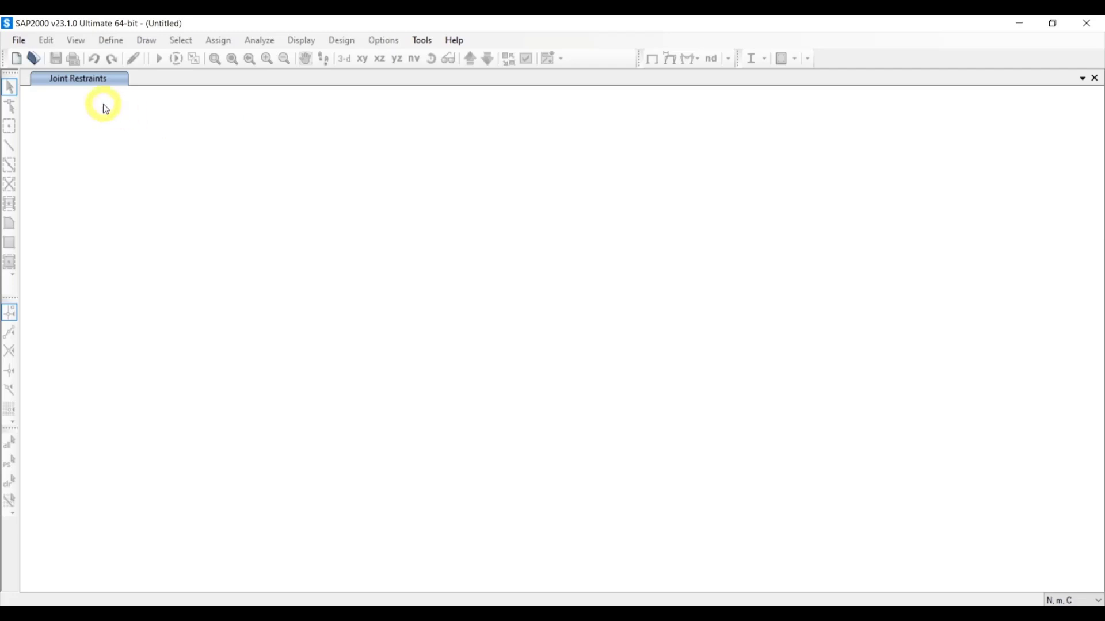
Create a new model from the Grid Only template with 4 × 4 × 5 grid lines spaced 6, 6 and 3 m.
left_click(16, 59)
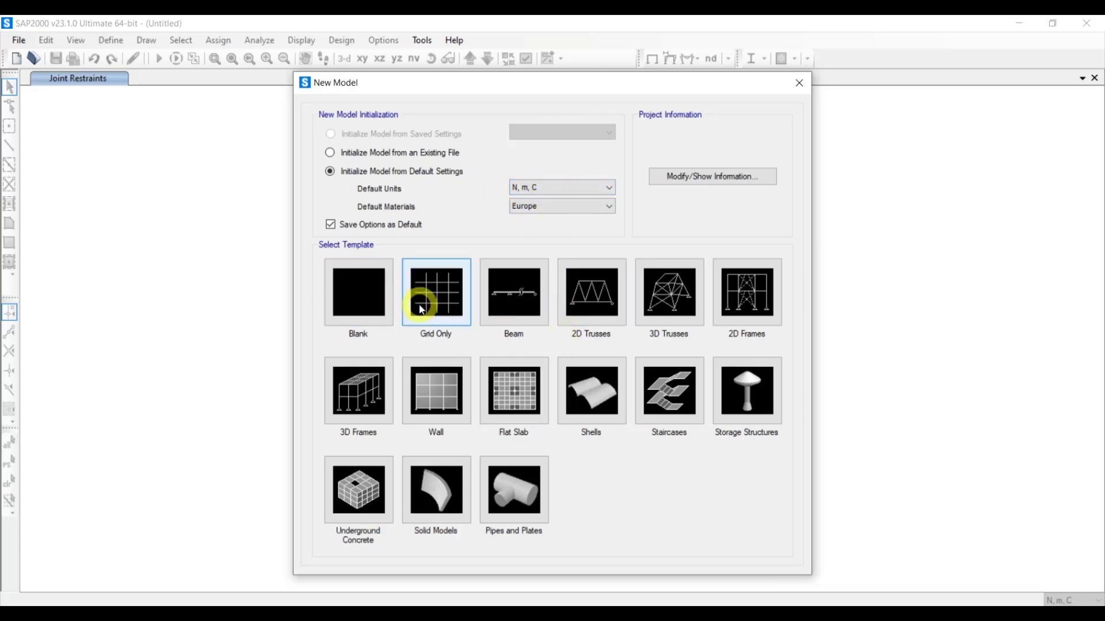
left_click(436, 336)
left_click(435, 291)
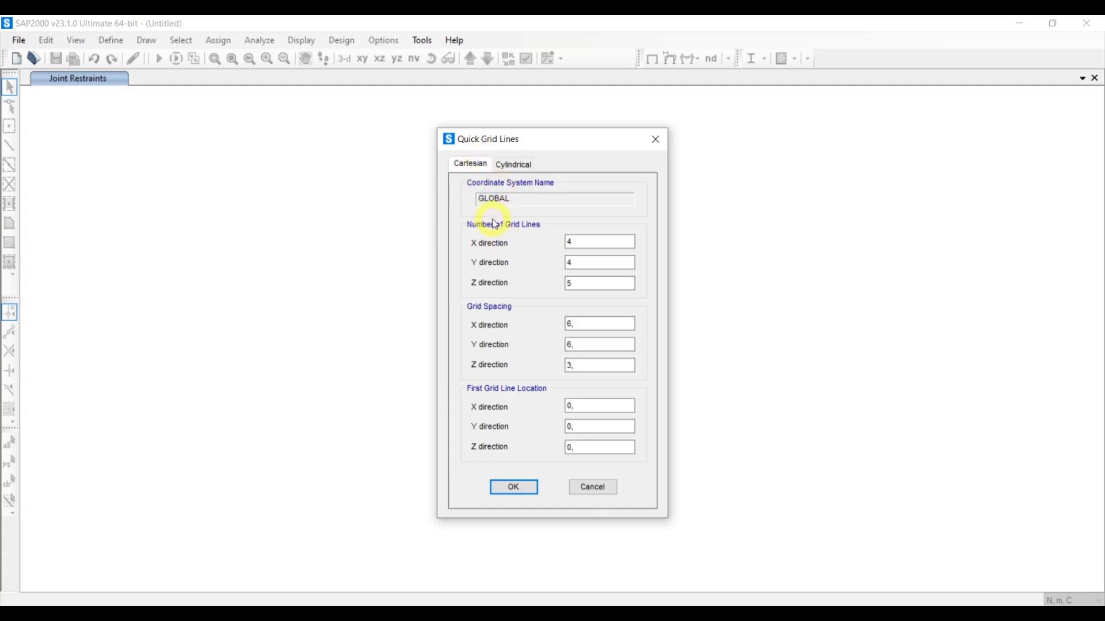
left_click(501, 486)
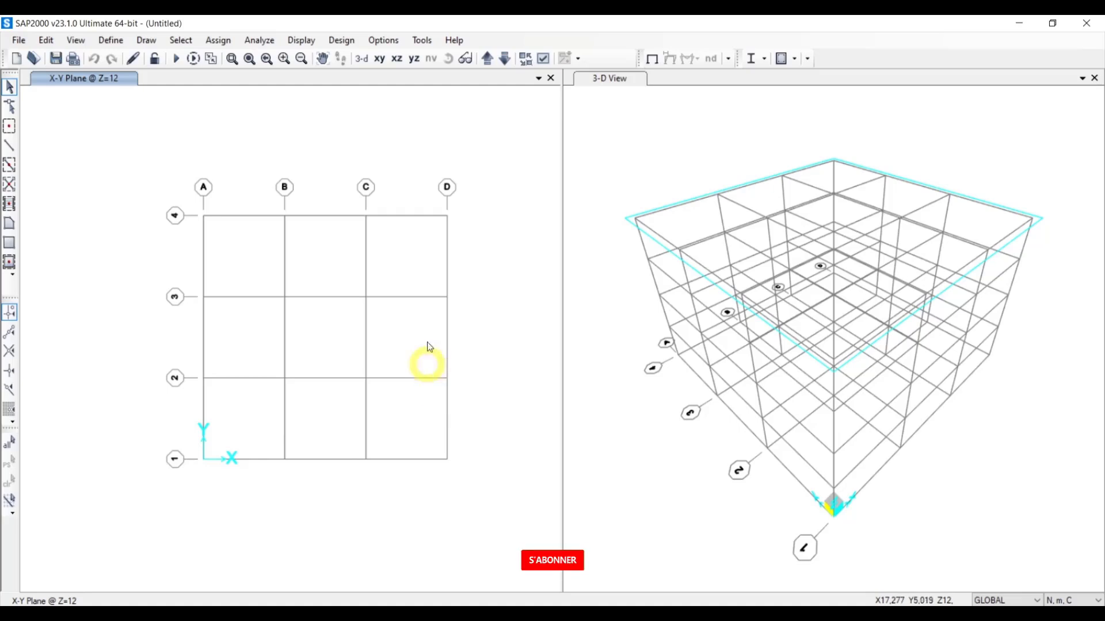
Edit the GLOBAL grid system and add a Z grid line with the ID Z6 at 15 m.
right_click(448, 217)
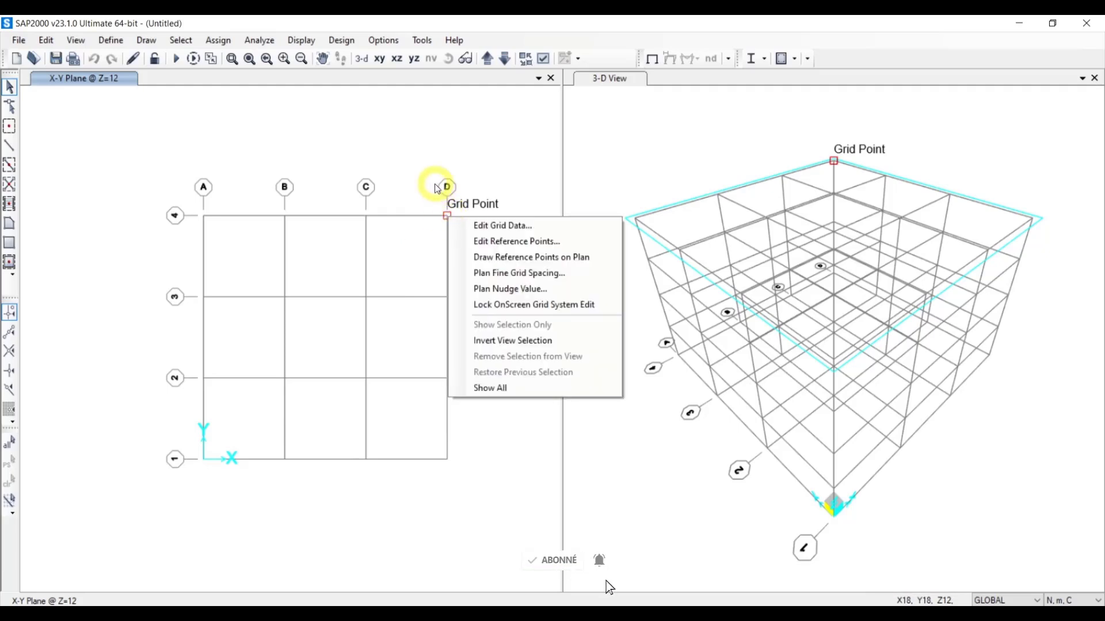
left_click(487, 228)
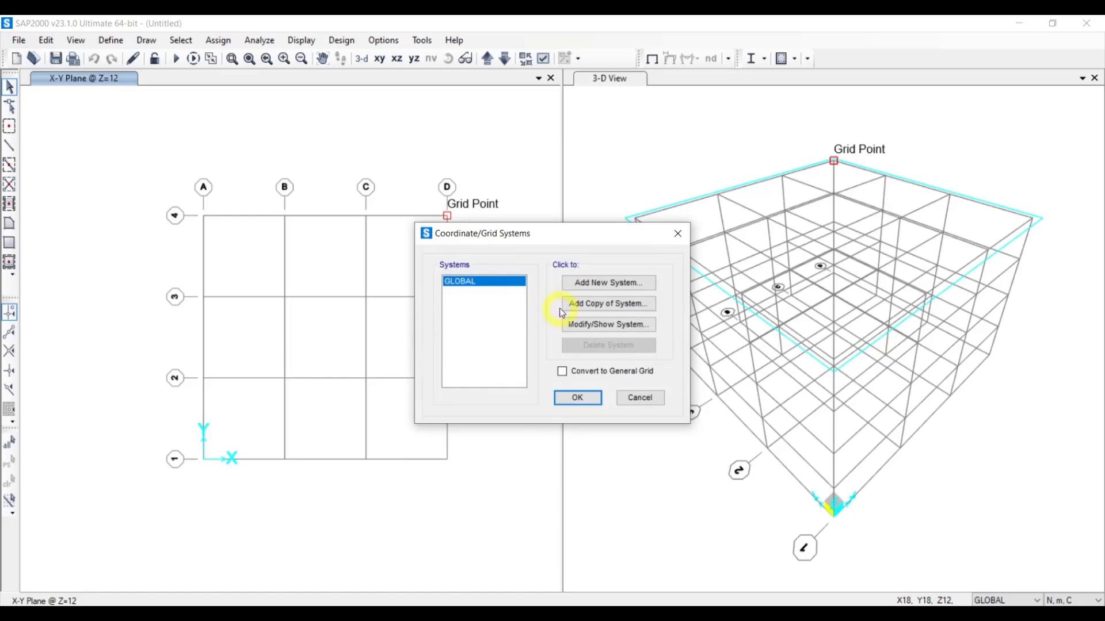
left_click(593, 325)
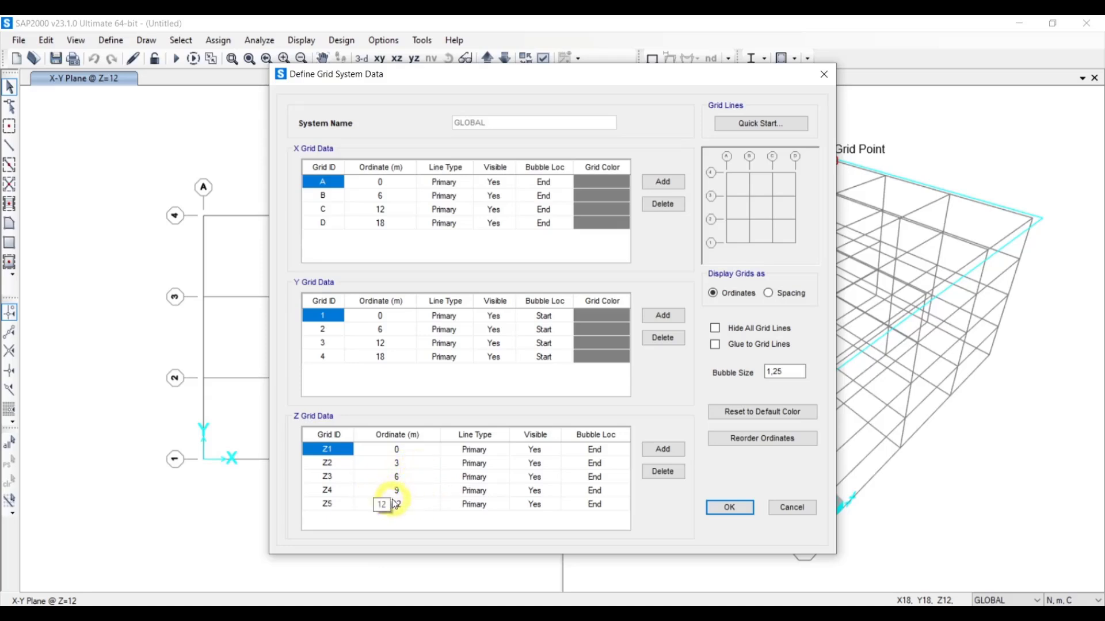
left_click(328, 504)
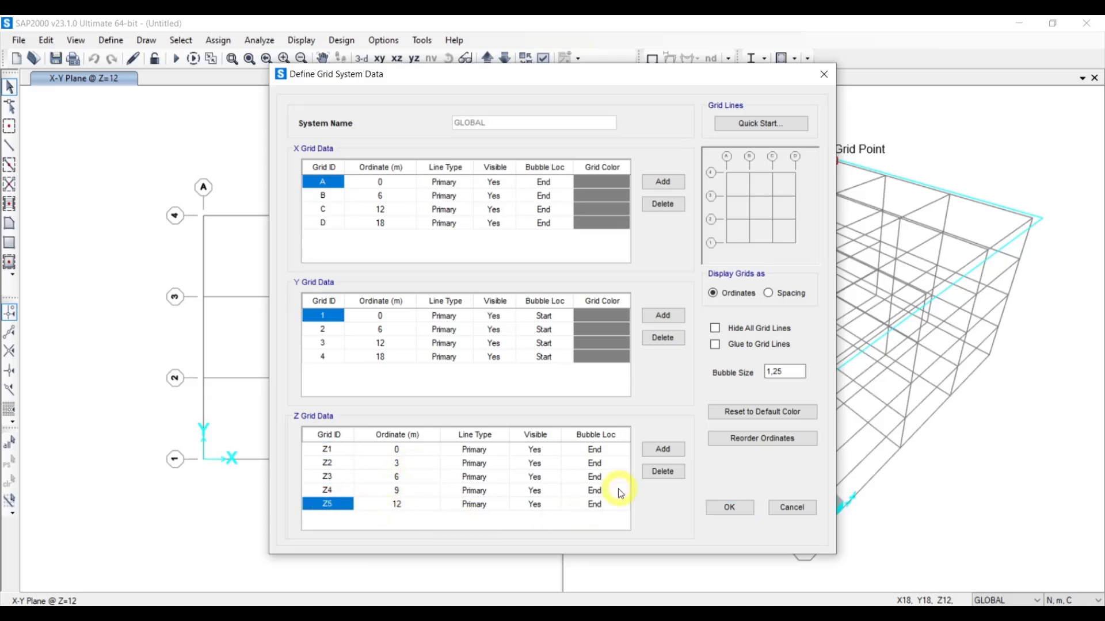
left_click(662, 449)
left_click(324, 519)
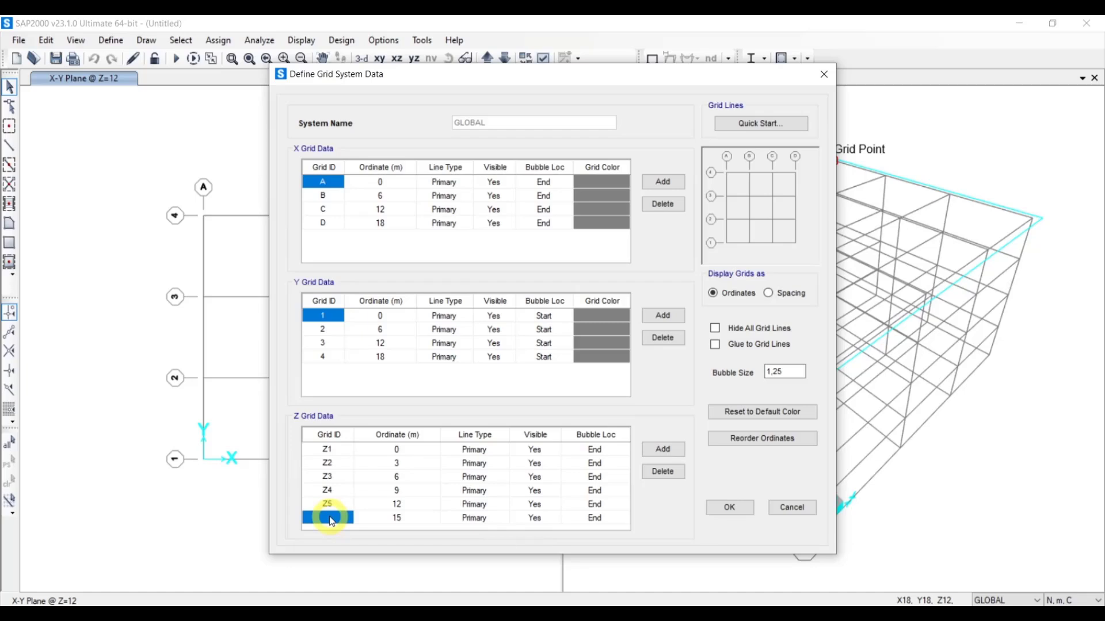
type("Z")
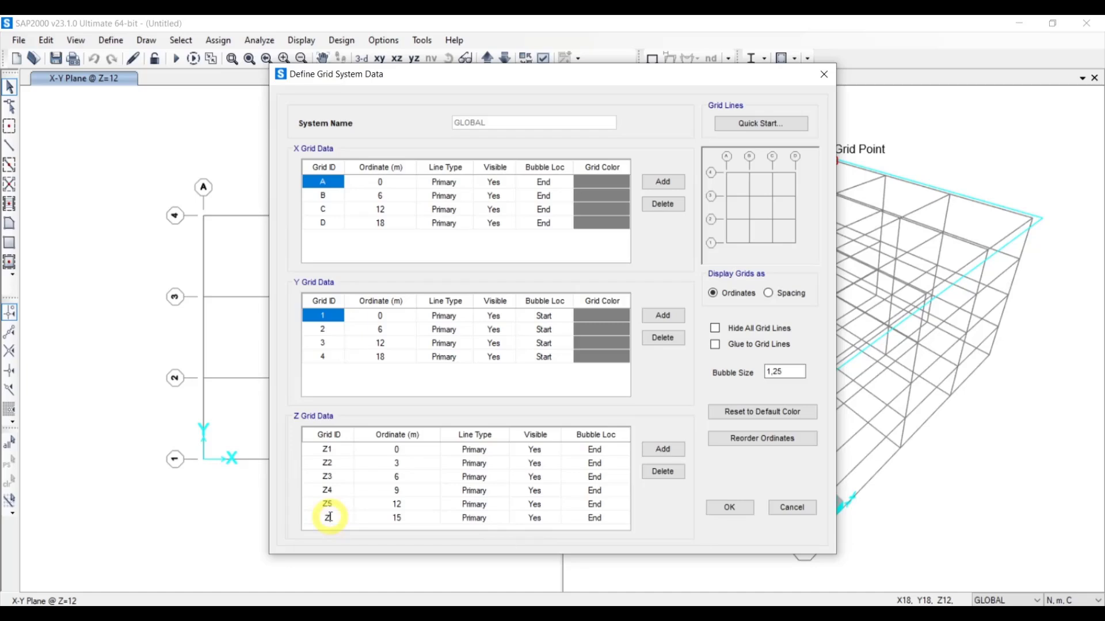
type("6")
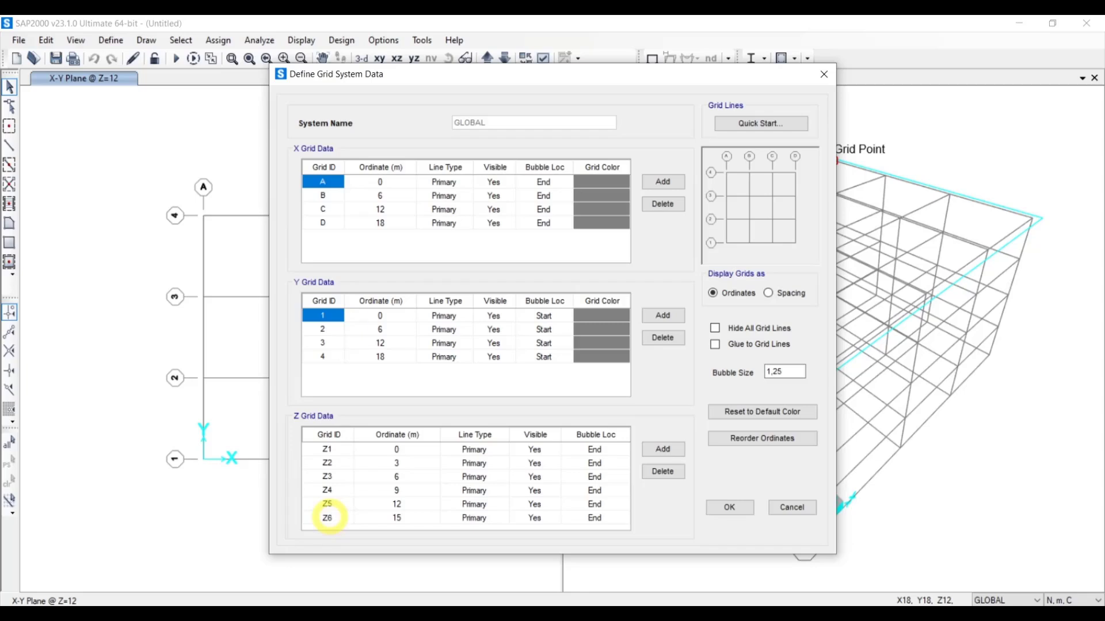
Add another Z grid line below Z6 and give it the ID Z-1,5.
left_click(329, 450)
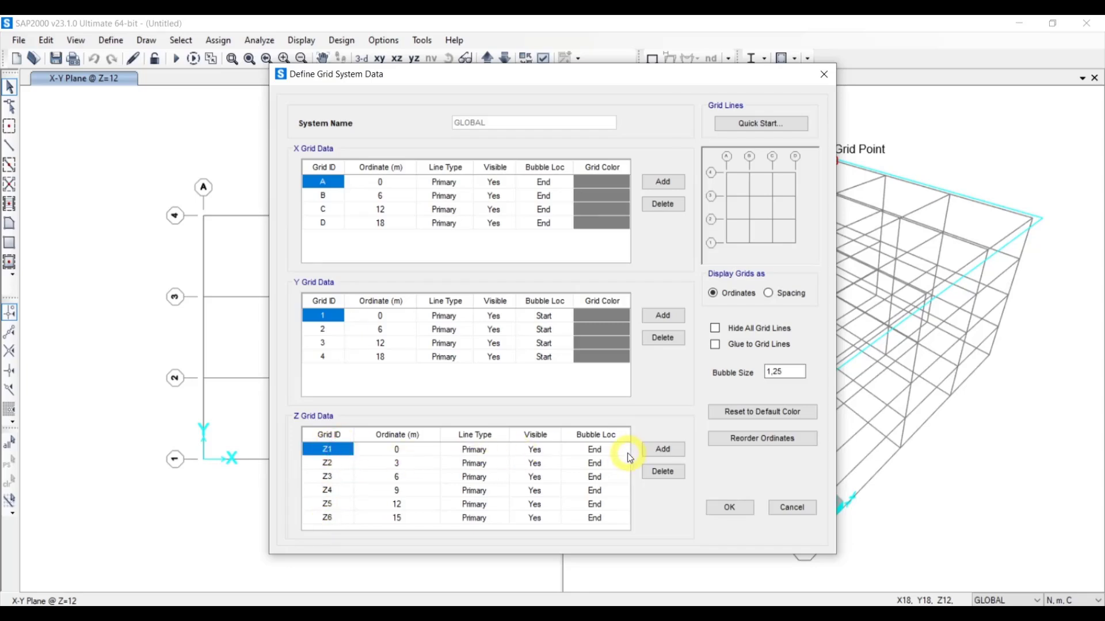
left_click(658, 448)
left_click(321, 520)
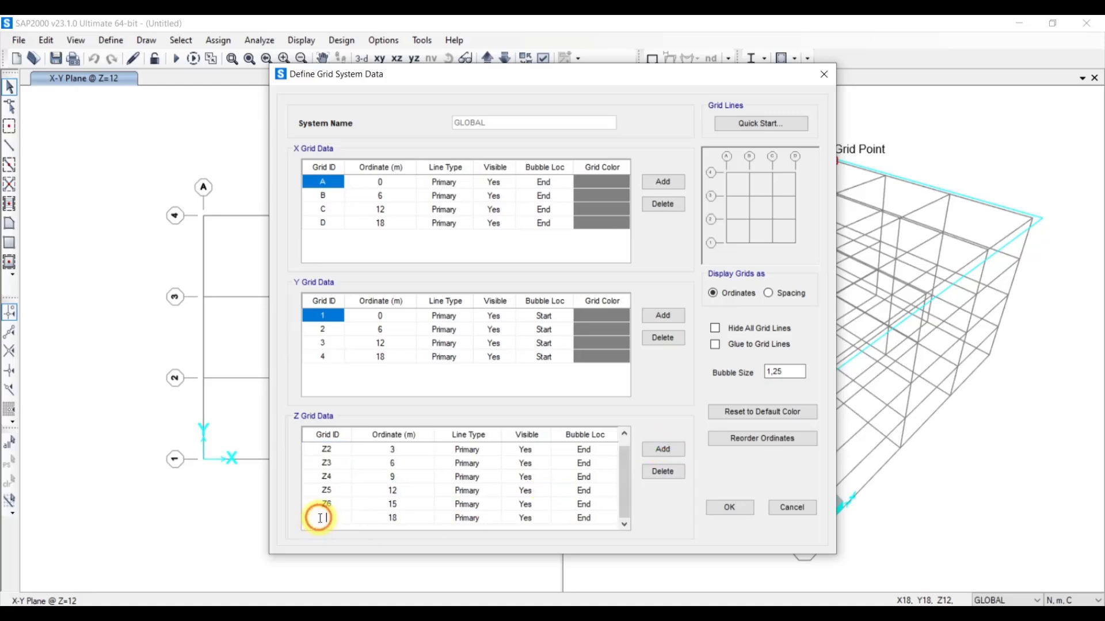
type("Z")
type("-1.5")
key("BackSpace")
key("BackSpace")
type(",5")
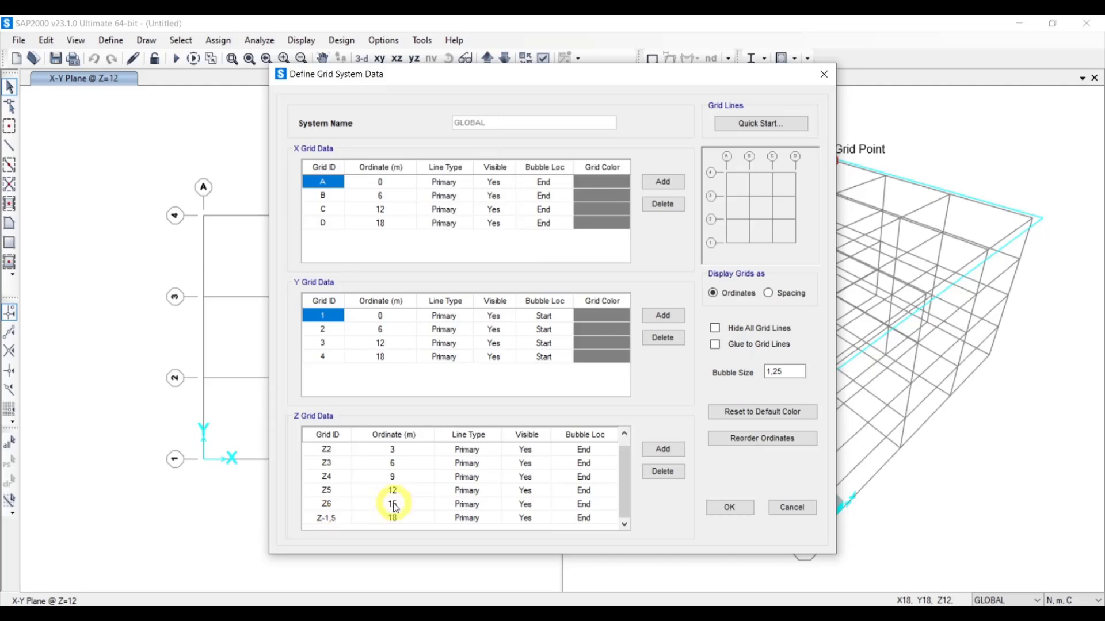
Try to set the ordinate of grid line Z-1,5 to -1.5 m.
left_click(394, 518)
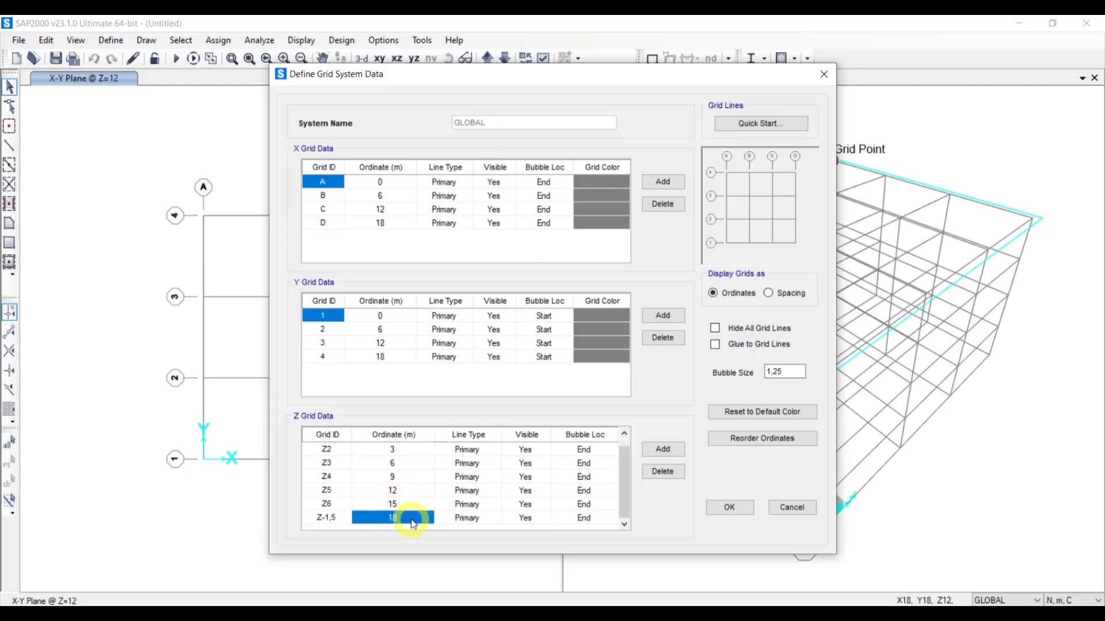
left_click(403, 520)
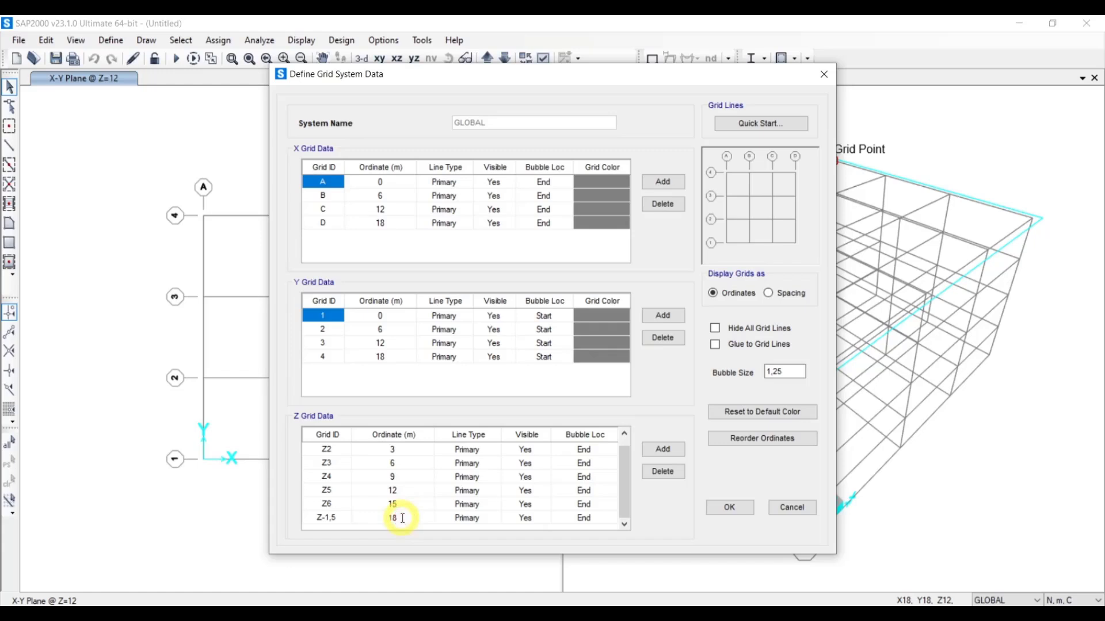
key("BackSpace")
type("-1.5")
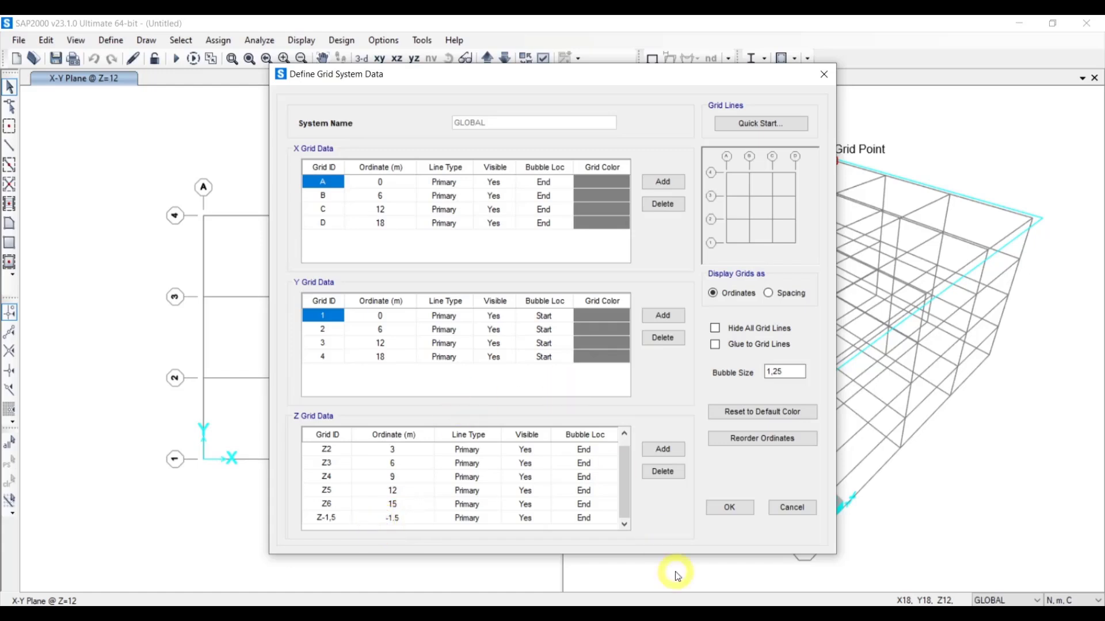
left_click(677, 449)
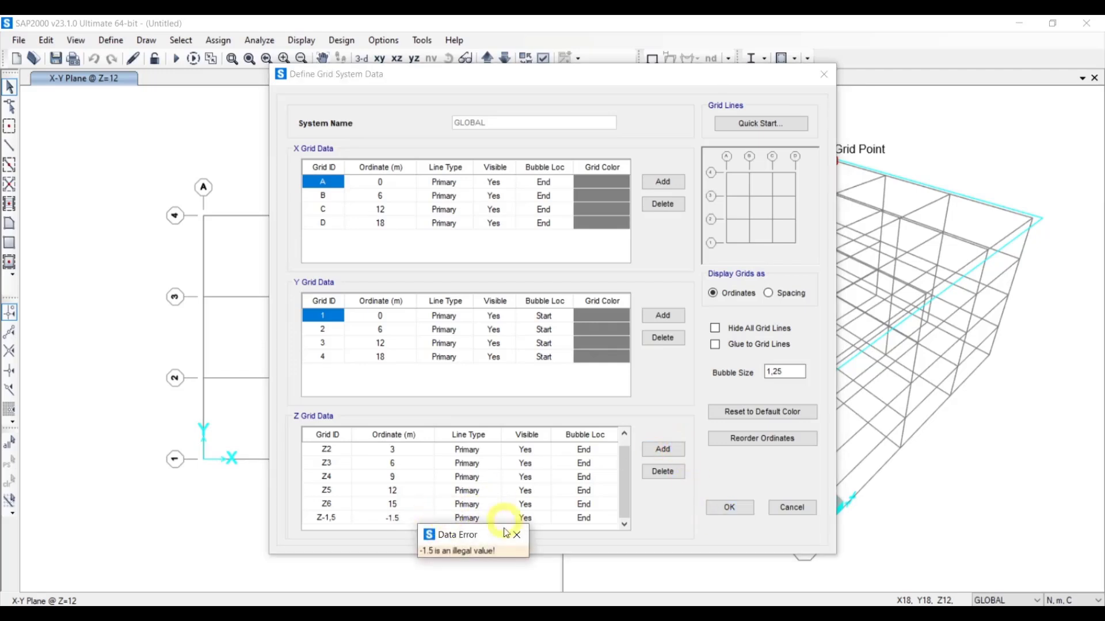
left_click(516, 534)
Set the ordinate of grid line Z-1,5 to 1,5 m.
left_click(412, 512)
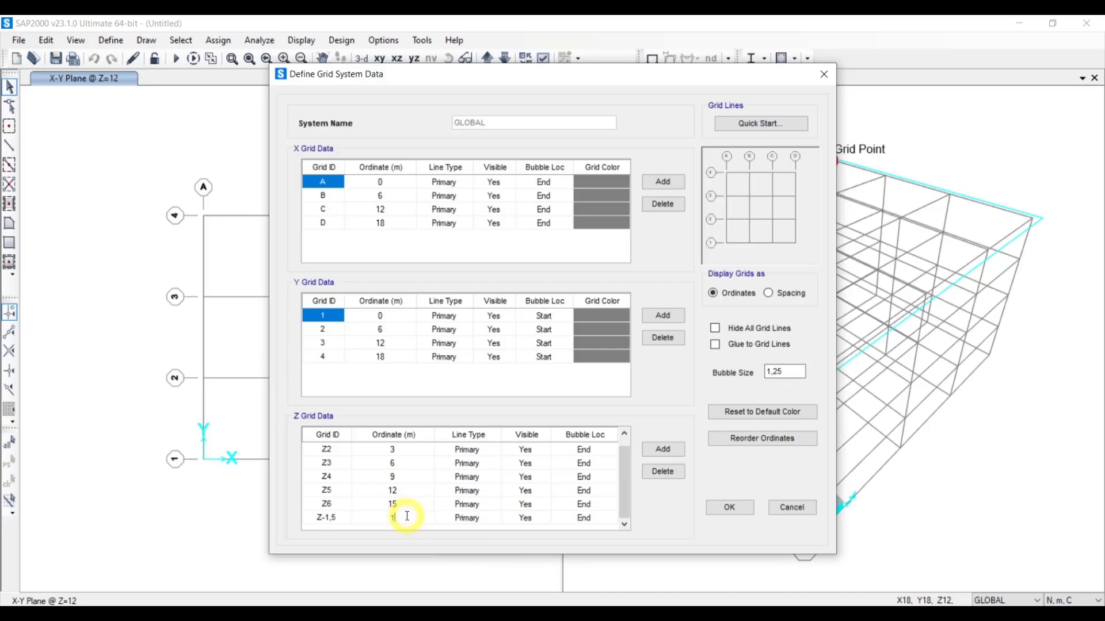
type("1,5")
left_click(456, 478)
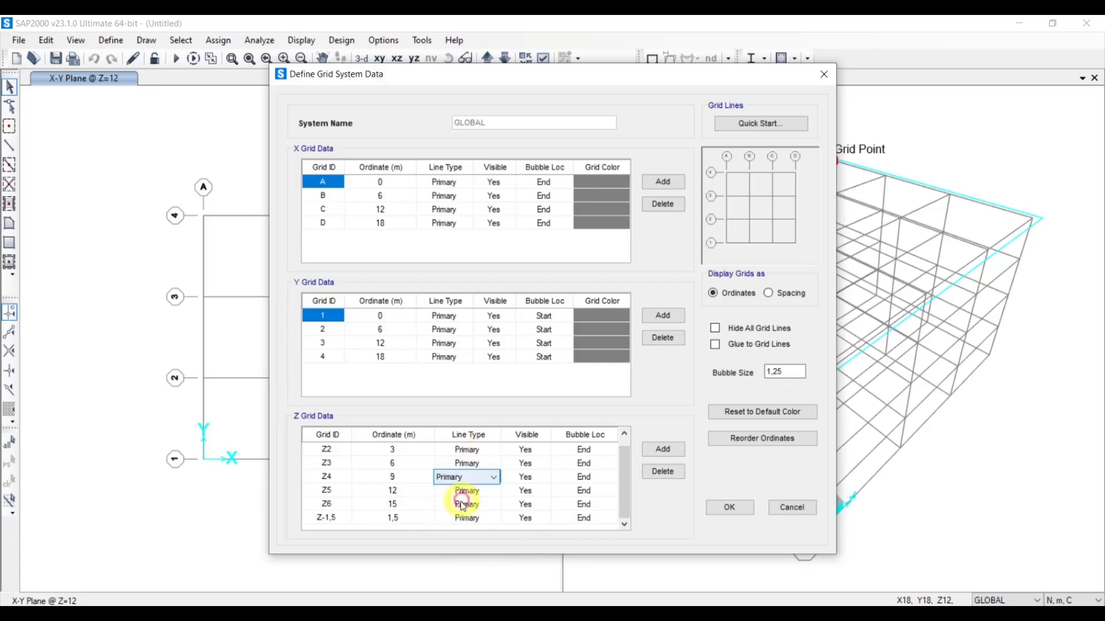
Add a Z grid line with the ID Z-3 and set its ordinate to -3 m.
left_click(336, 517)
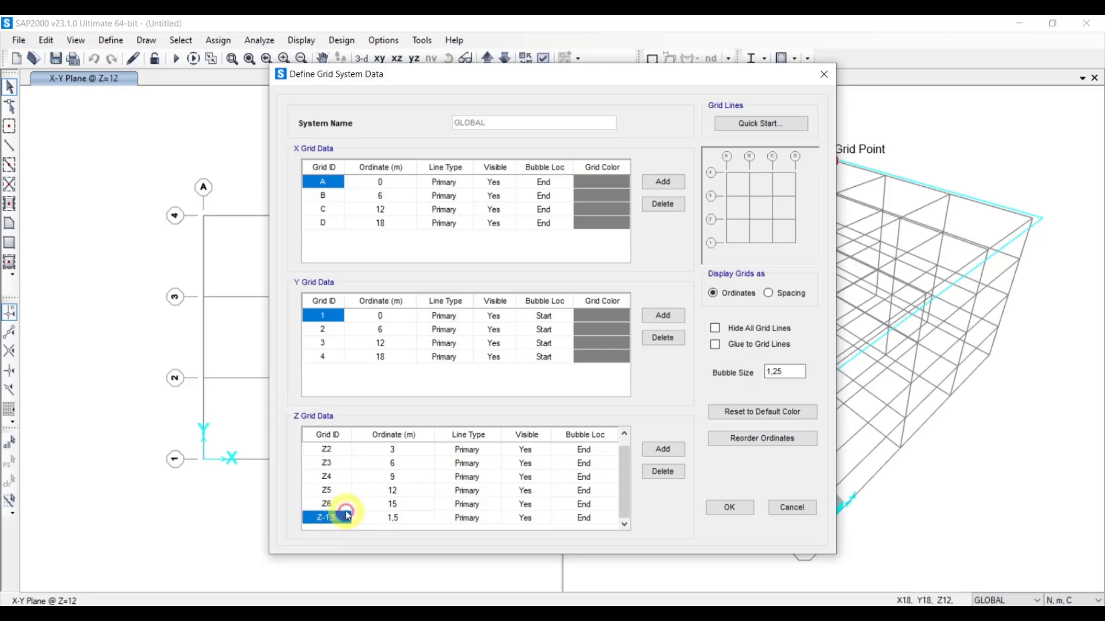
left_click(656, 449)
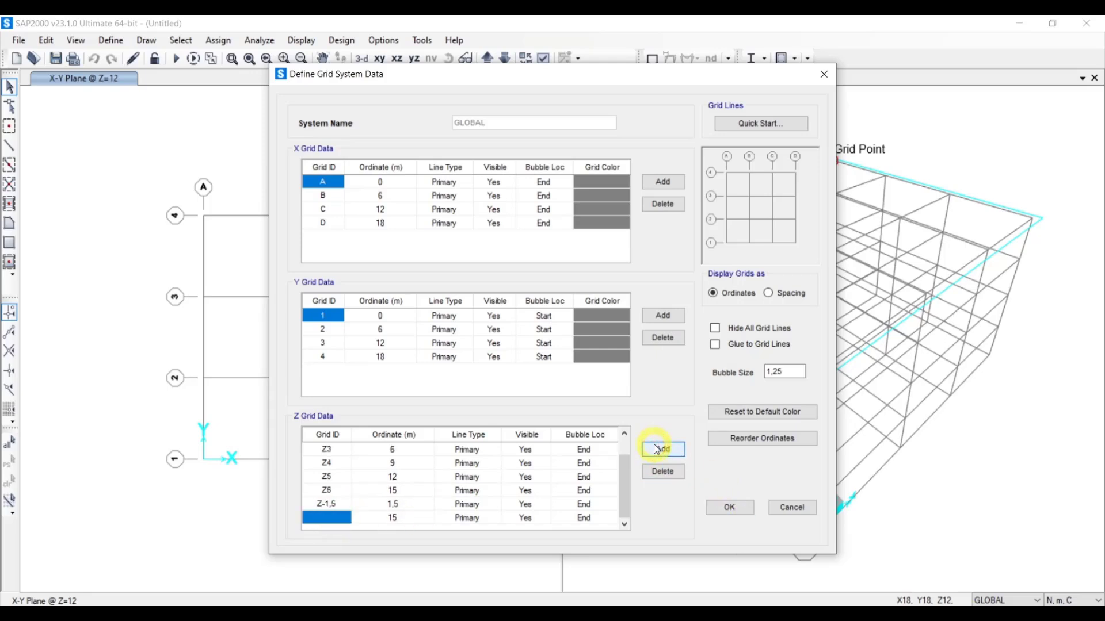
type("Z")
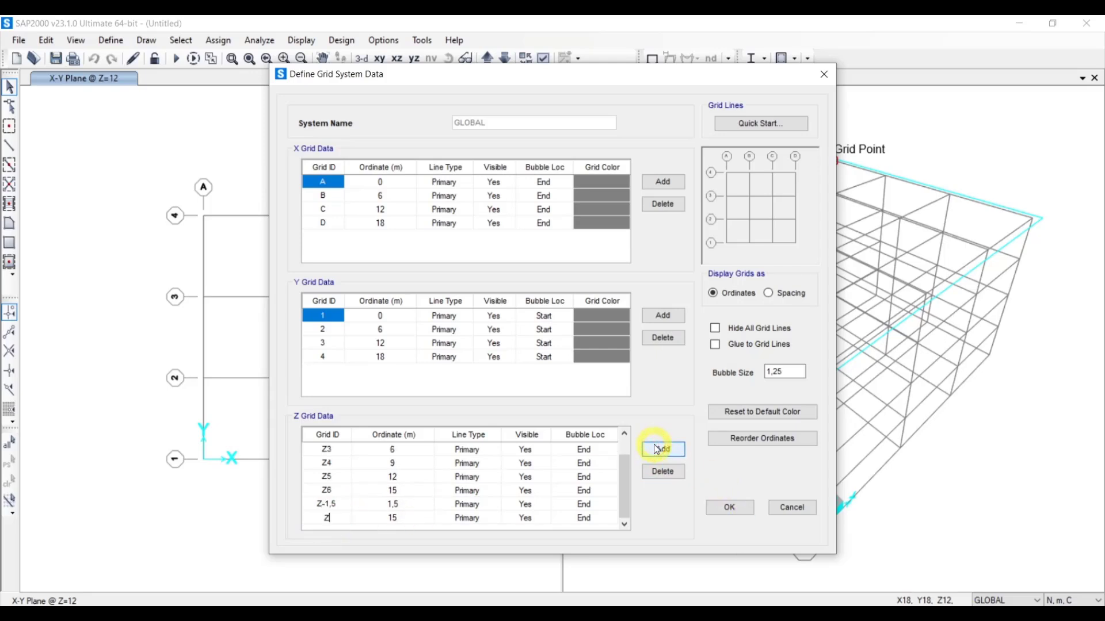
type("-3")
left_click(400, 515)
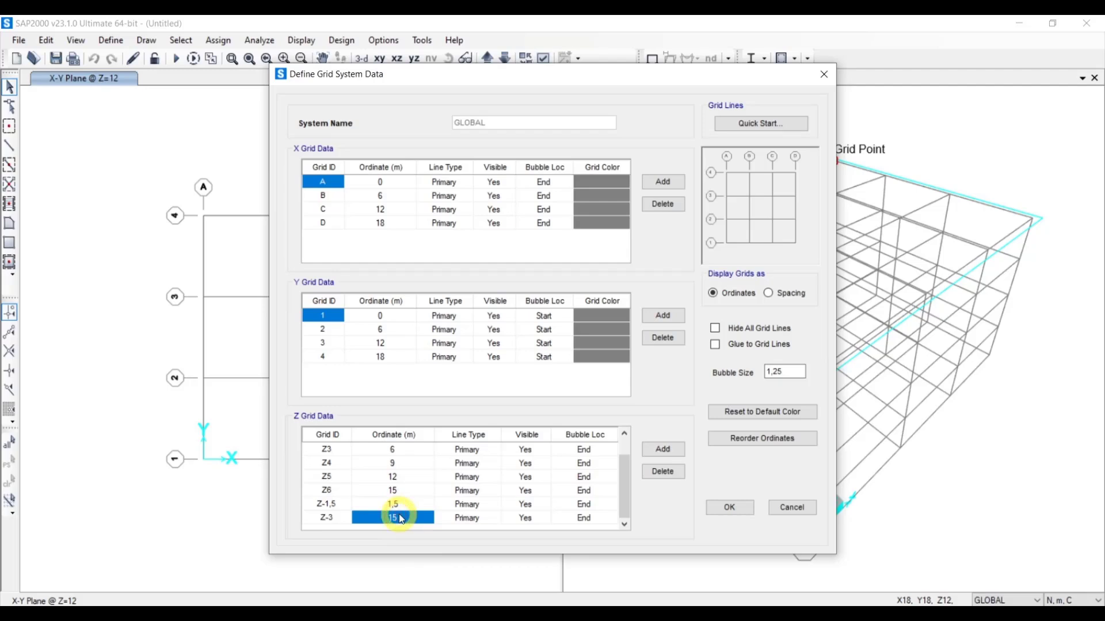
left_click(400, 514)
left_click_drag(399, 517, 380, 525)
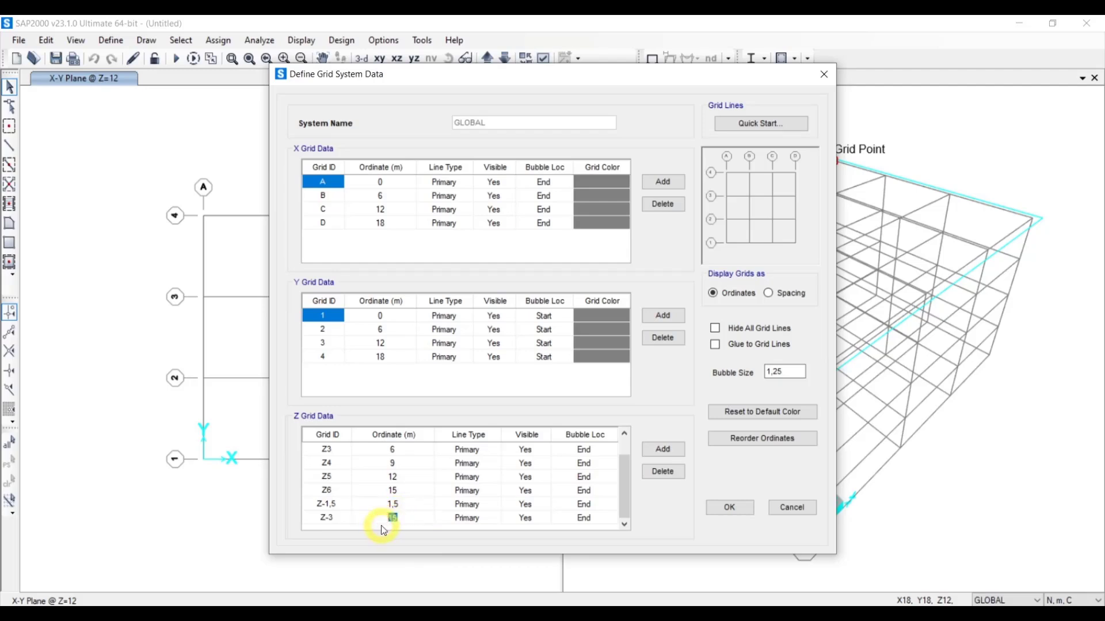
key("BackSpace")
type("-3")
left_click(523, 478)
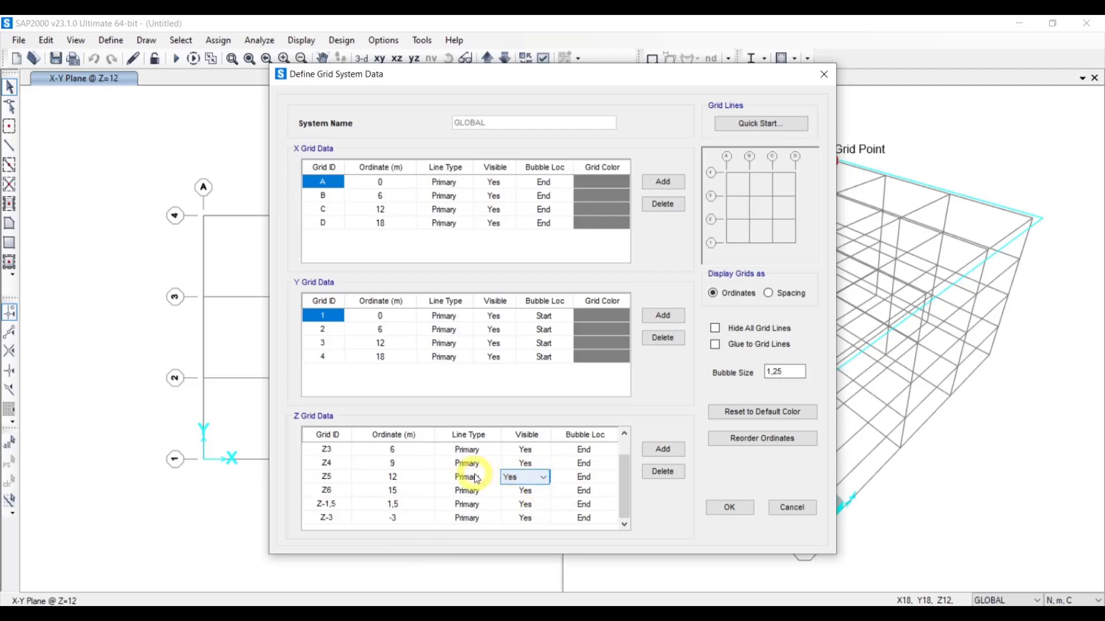
scroll(458, 464, "up", 1)
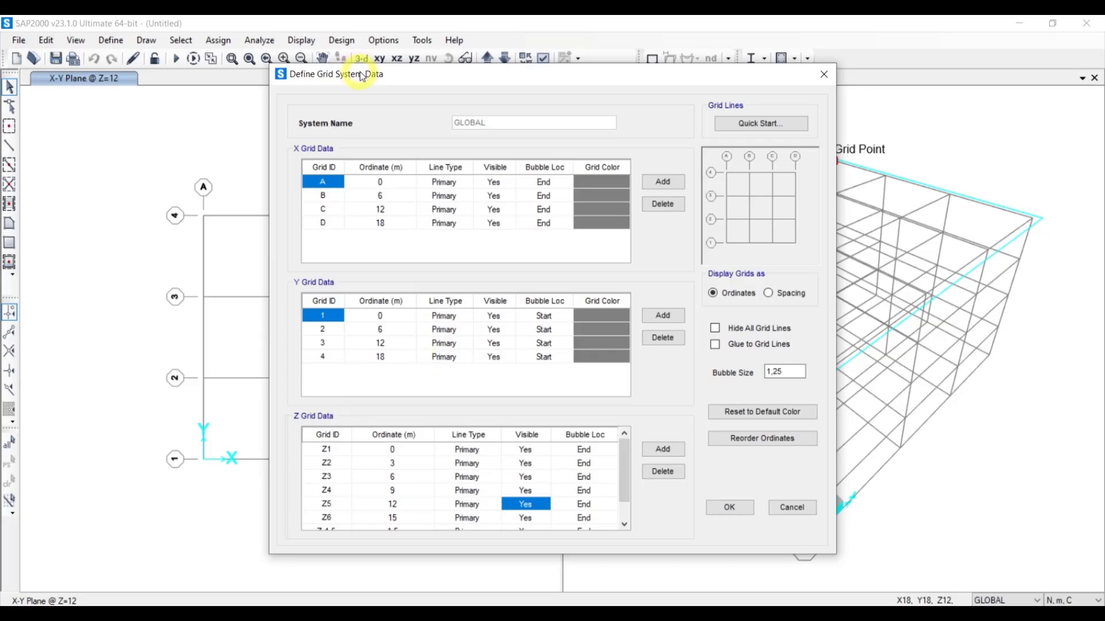
Move the grid data window clear of the plan view and display the grids as spacing instead of ordinates.
left_click_drag(358, 75, 689, 91)
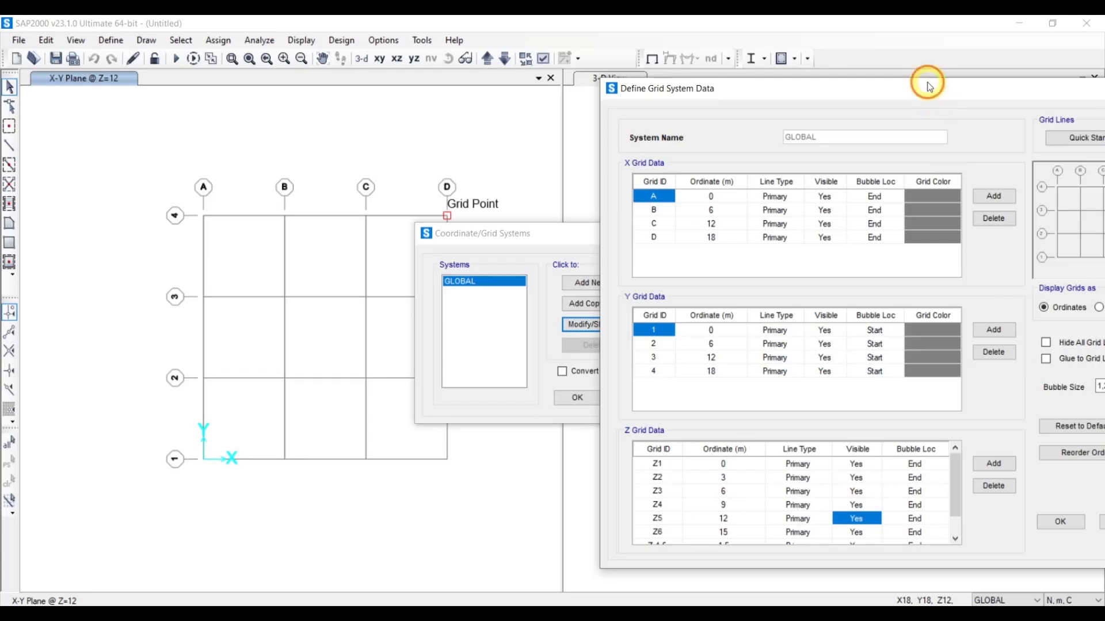
left_click_drag(926, 87, 811, 82)
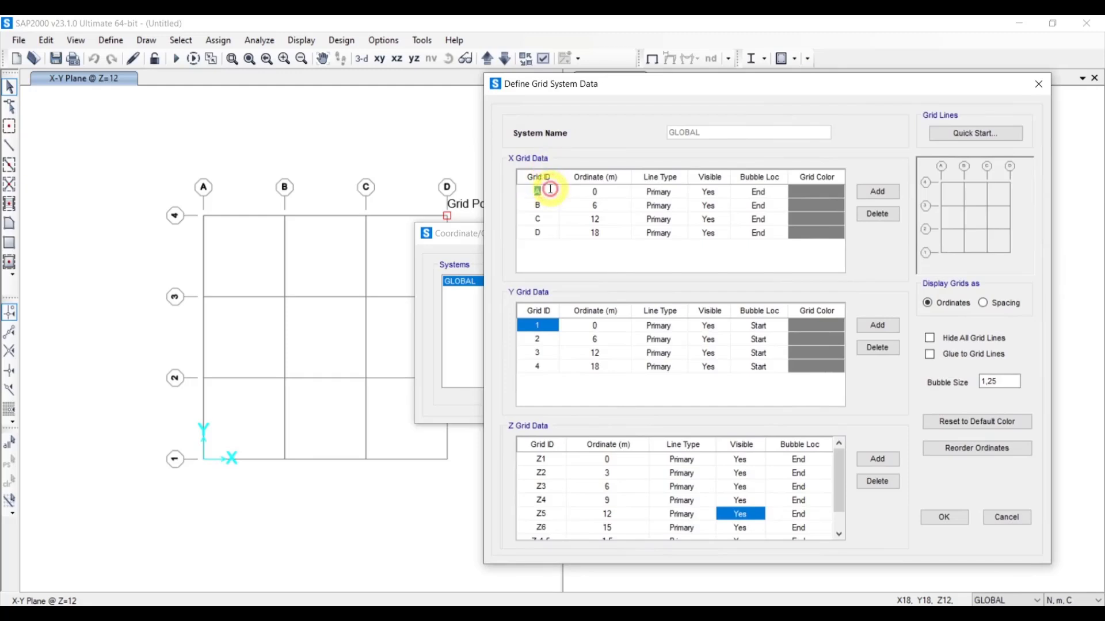
left_click(567, 191)
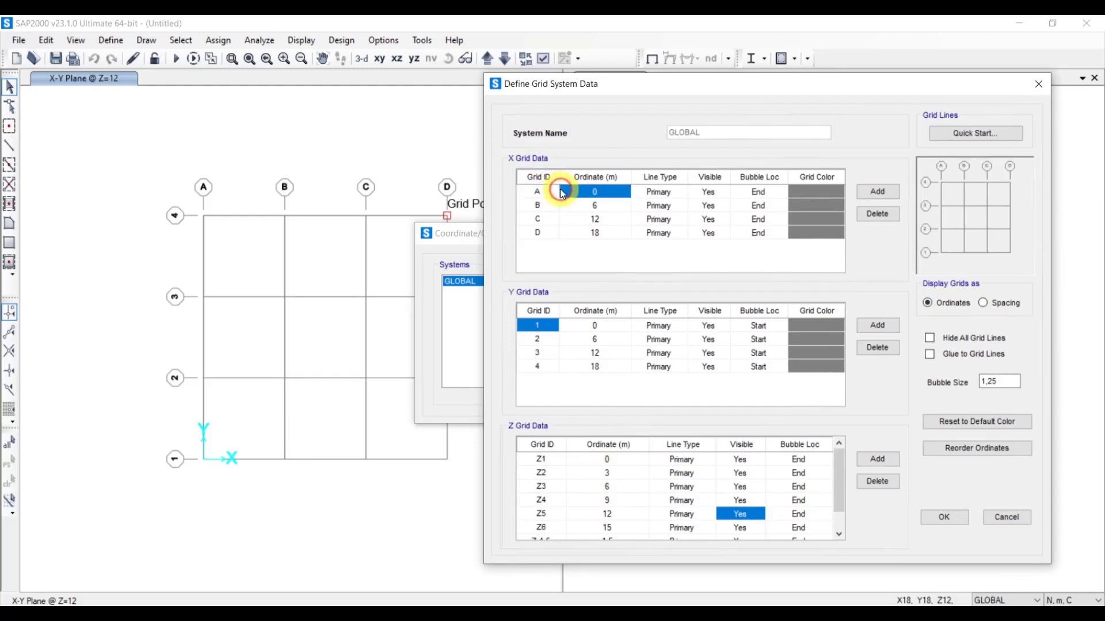
left_click(983, 303)
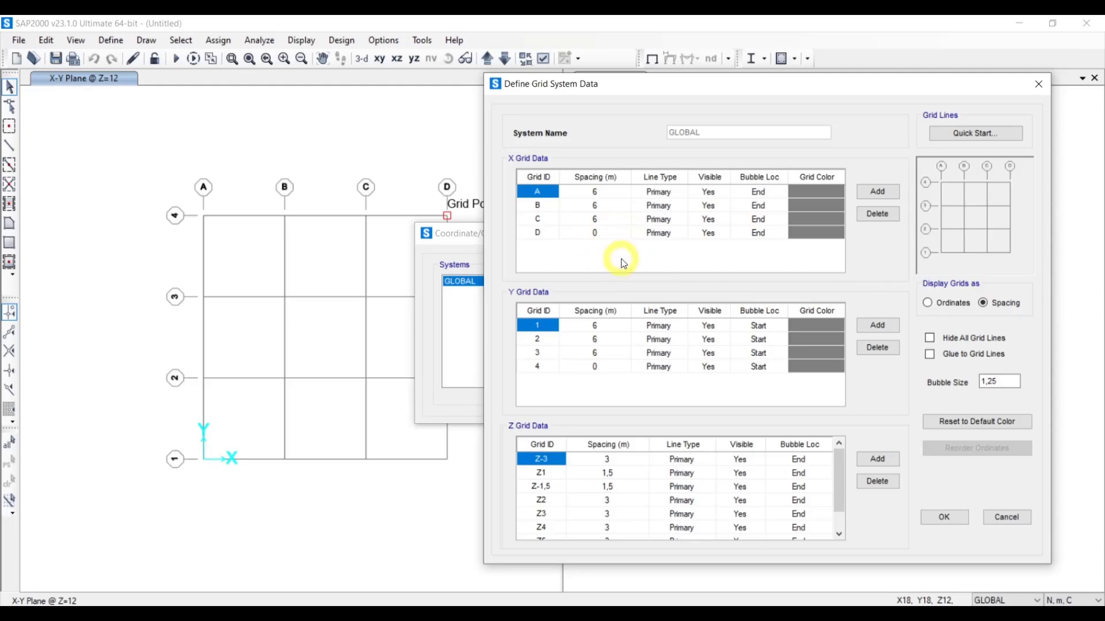
Set the X grid spacing of line A to 1,28 m and of line B to 1,65 m.
left_click(608, 192)
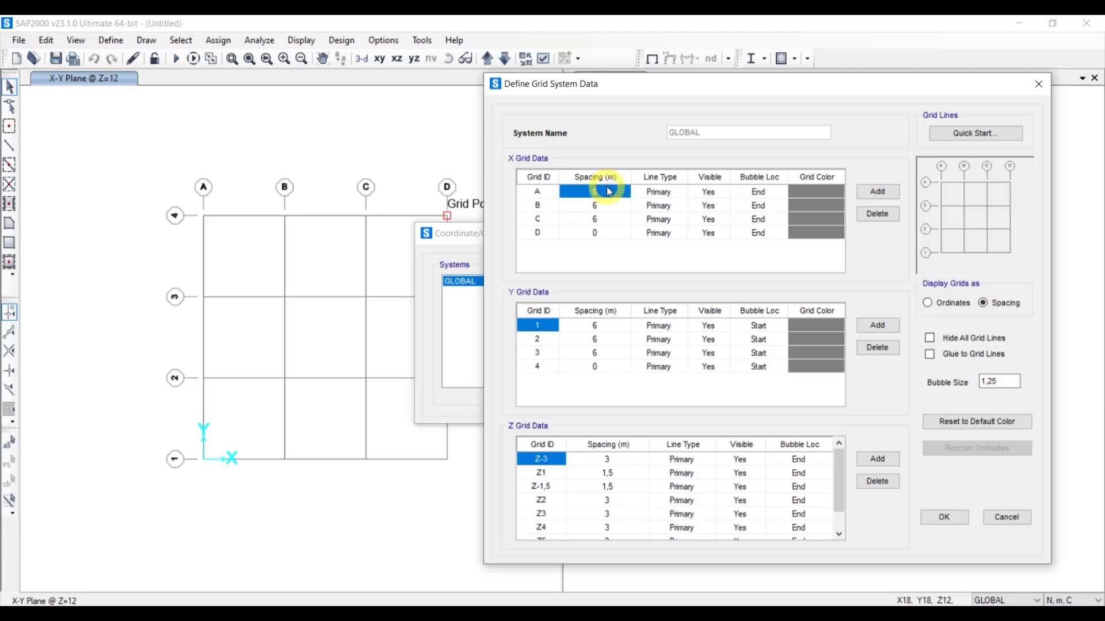
left_click(610, 192)
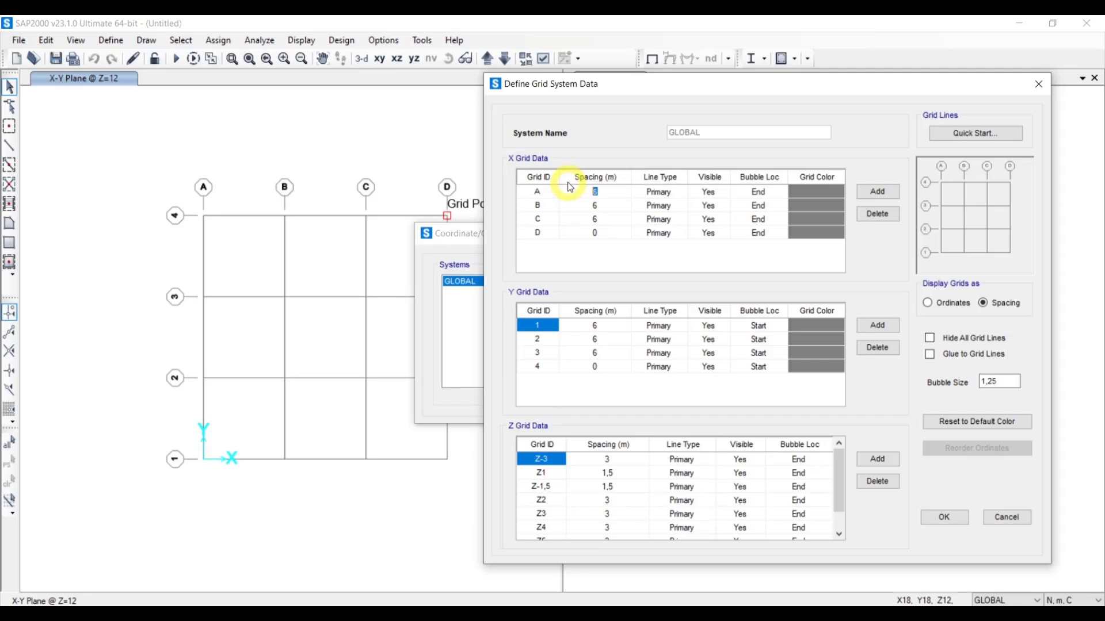
type("1,28")
left_click(602, 212)
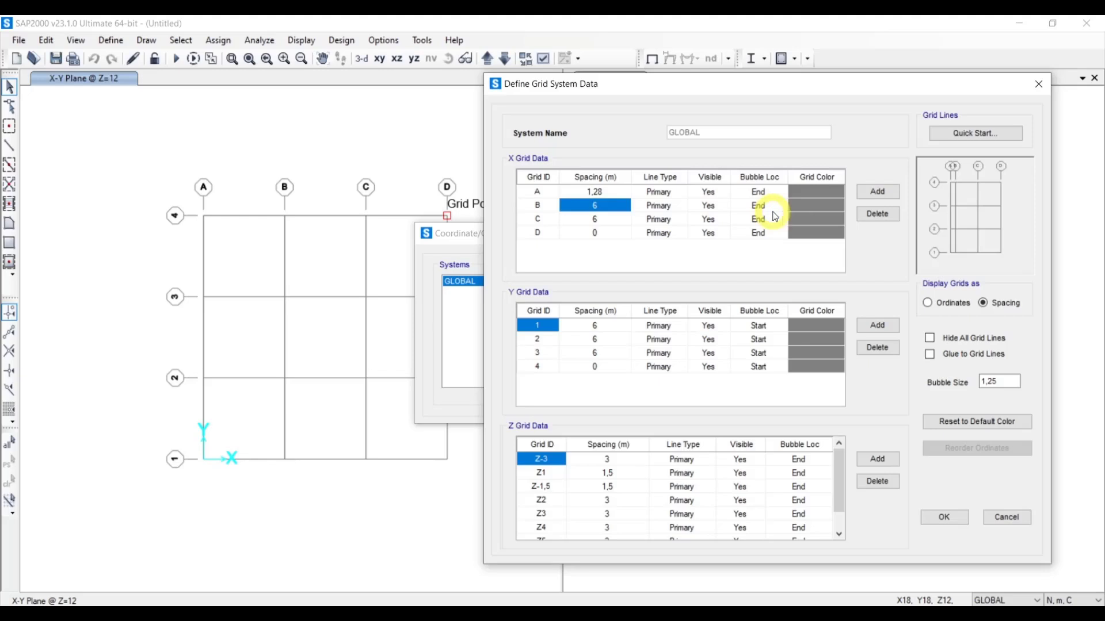
type("1")
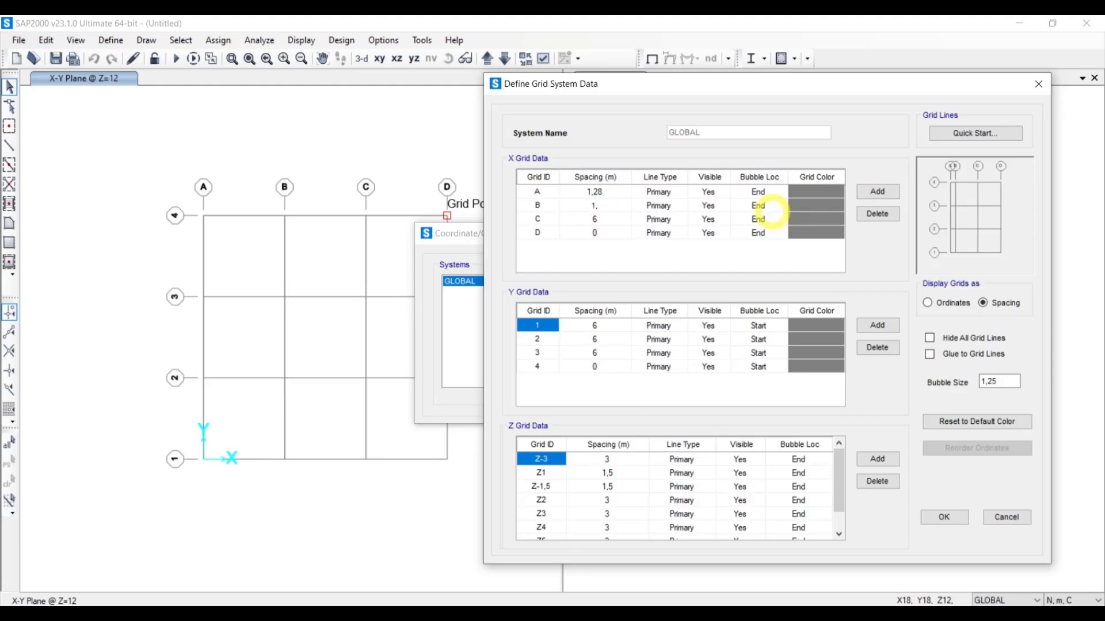
type(",65")
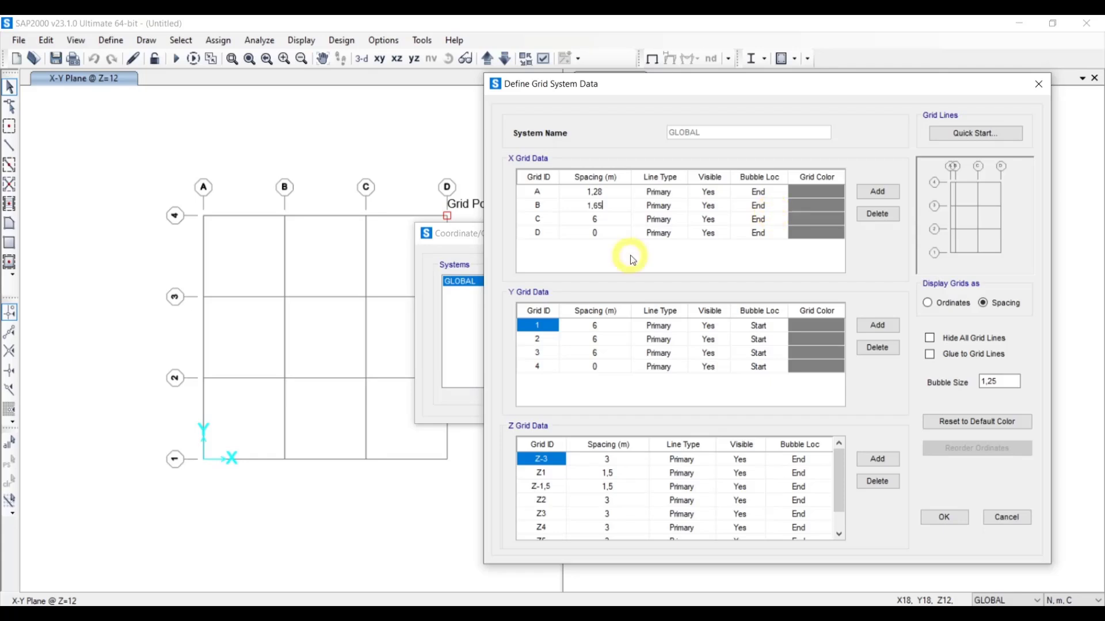
Set the X grid spacing of line C to 1,51 m.
left_click(609, 223)
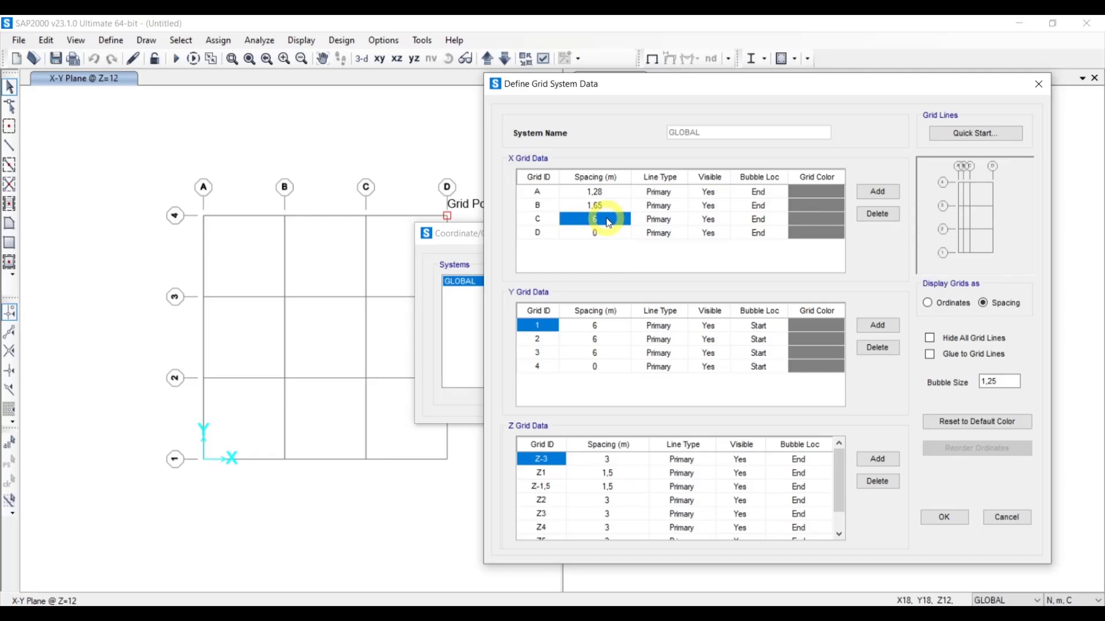
type("1,51")
left_click(604, 231)
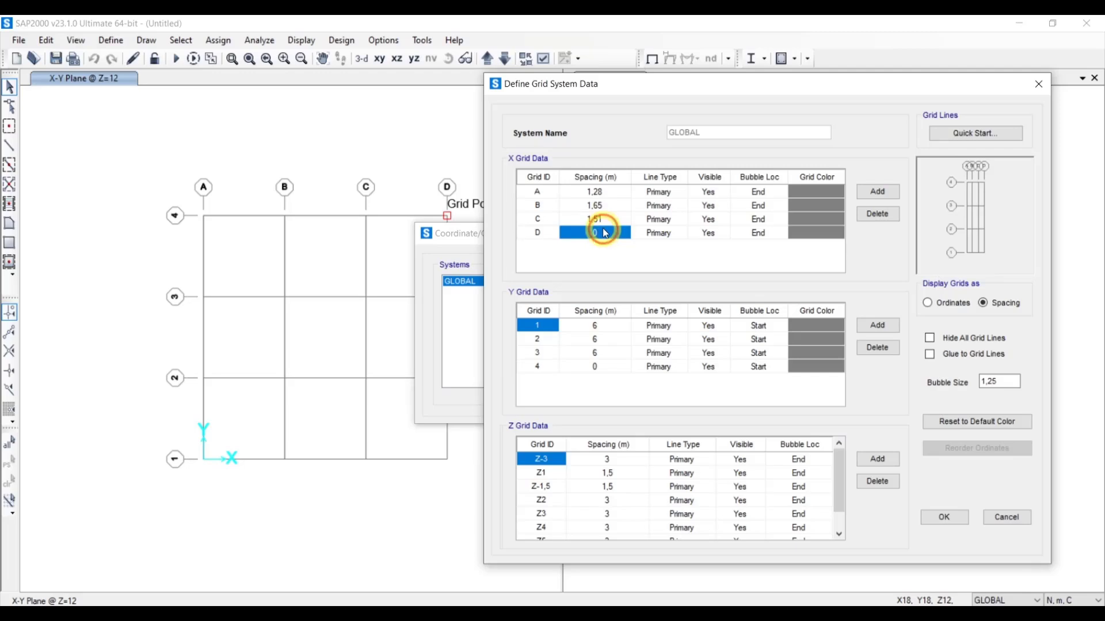
Try to set the X grid spacing of the last line, D, to 1,15 m.
left_click(587, 235)
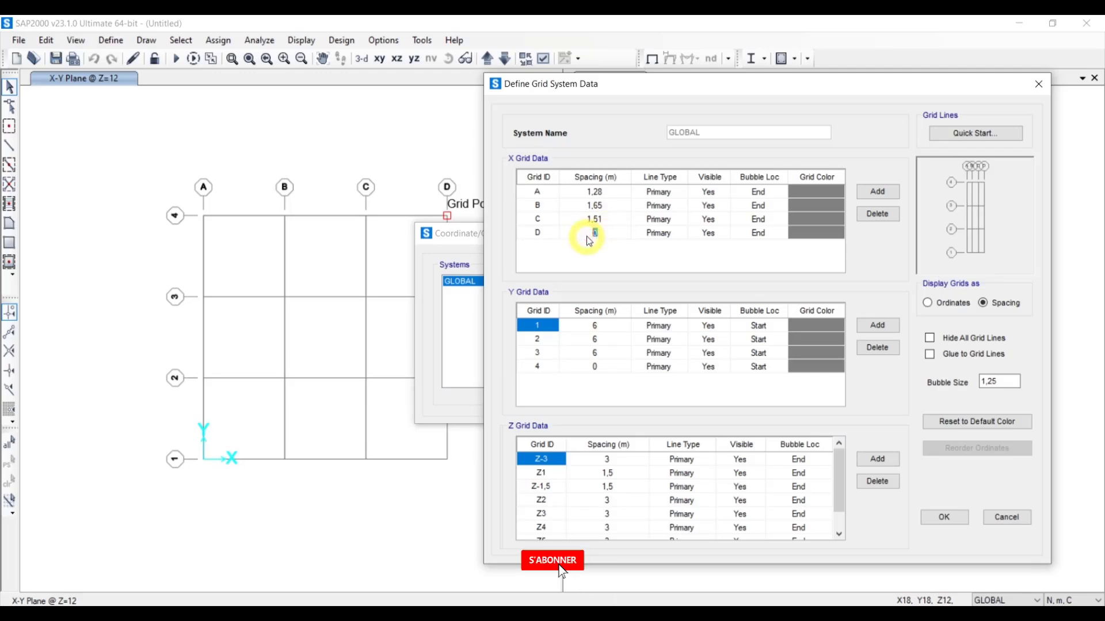
type("1")
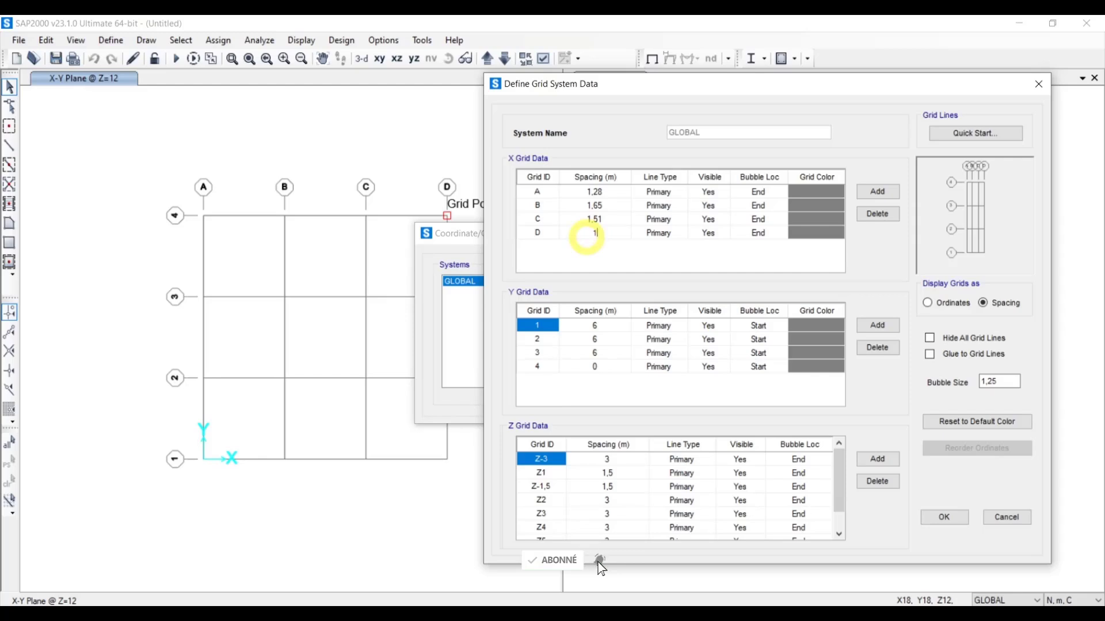
type(",15")
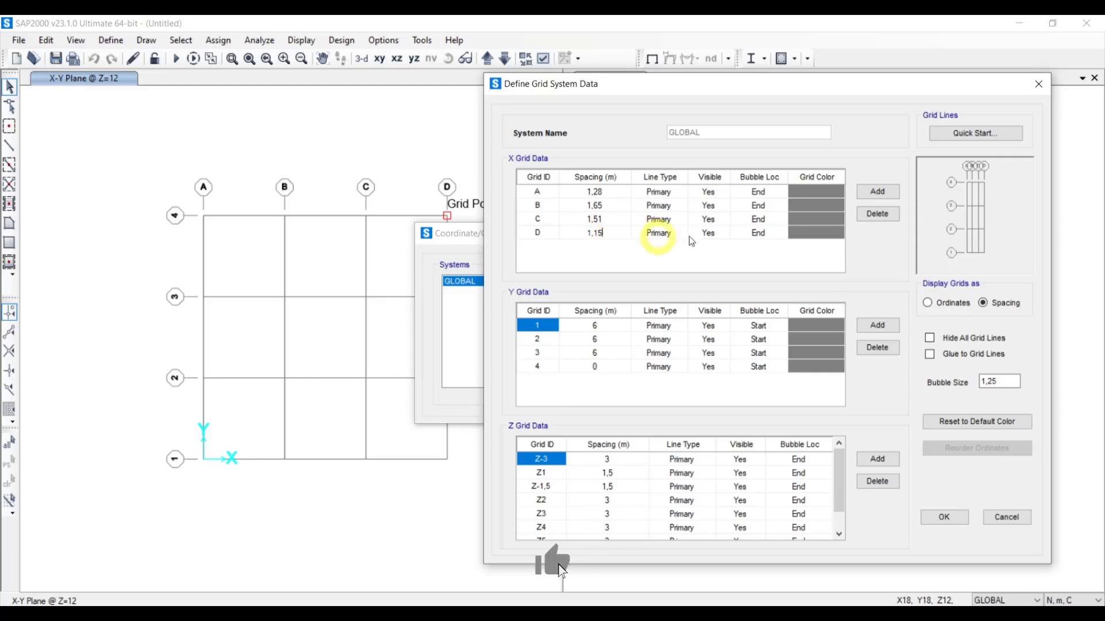
Add X grid line E and set the spacing of line D to 1,15 m.
left_click(875, 191)
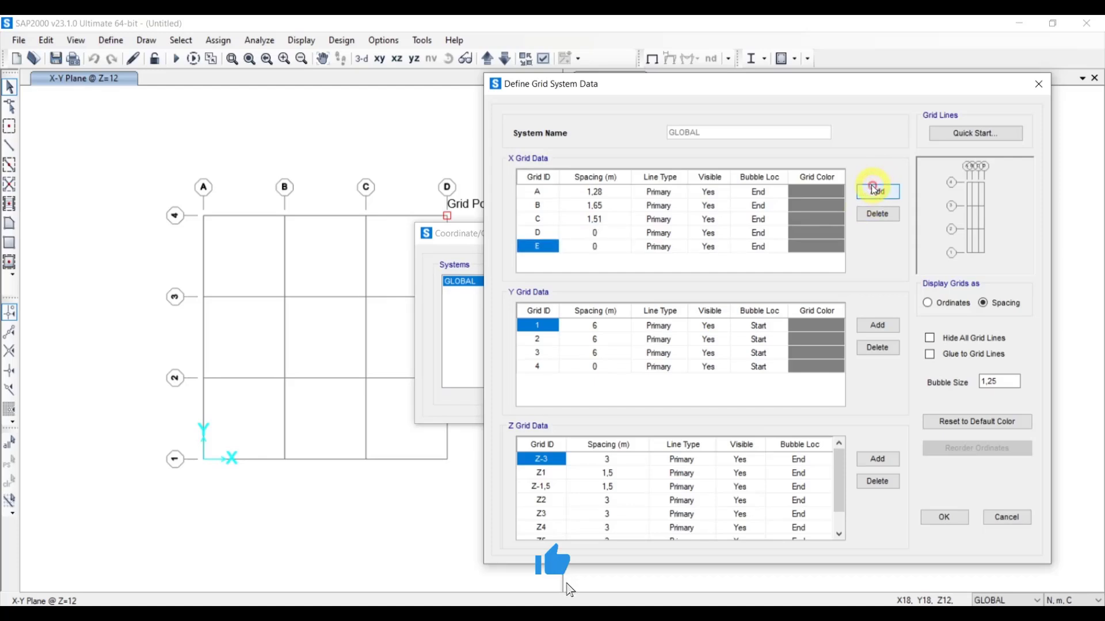
left_click(605, 233)
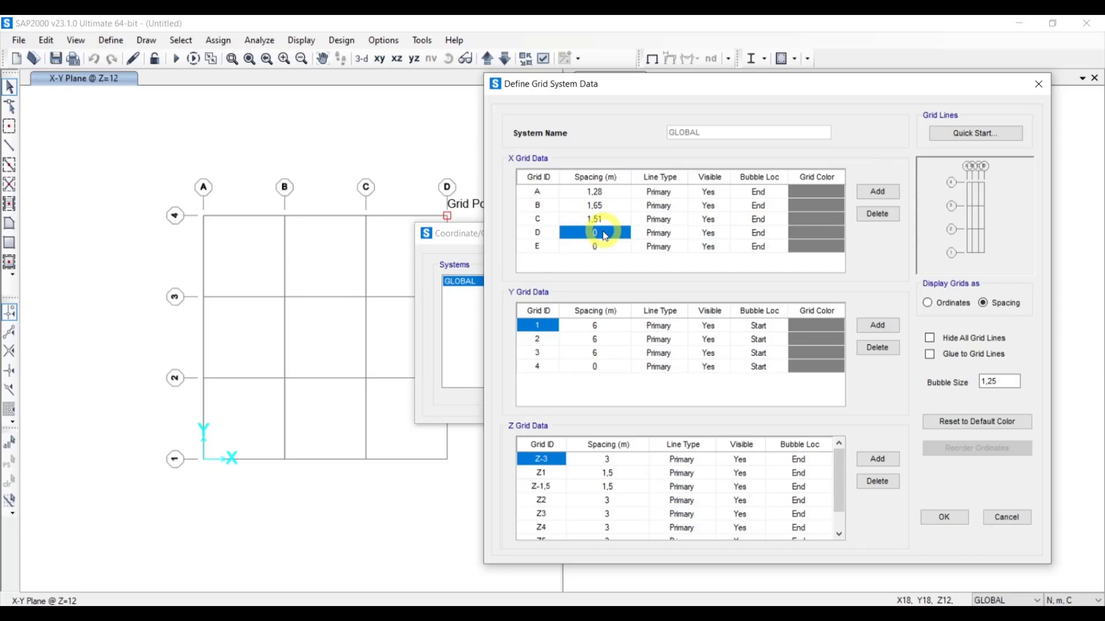
type("1")
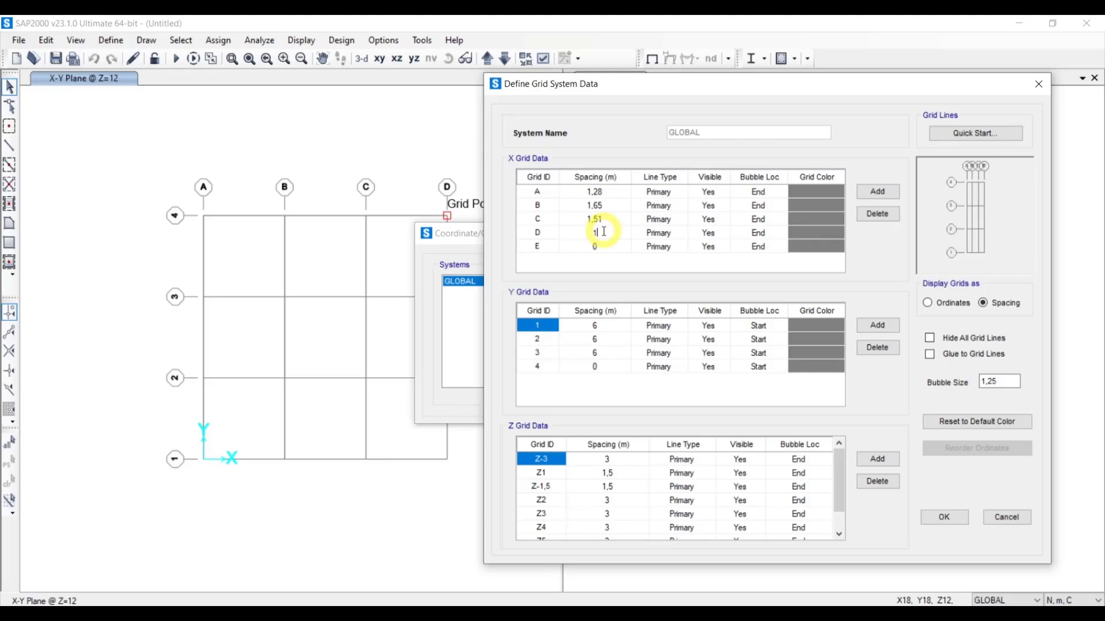
type(",15")
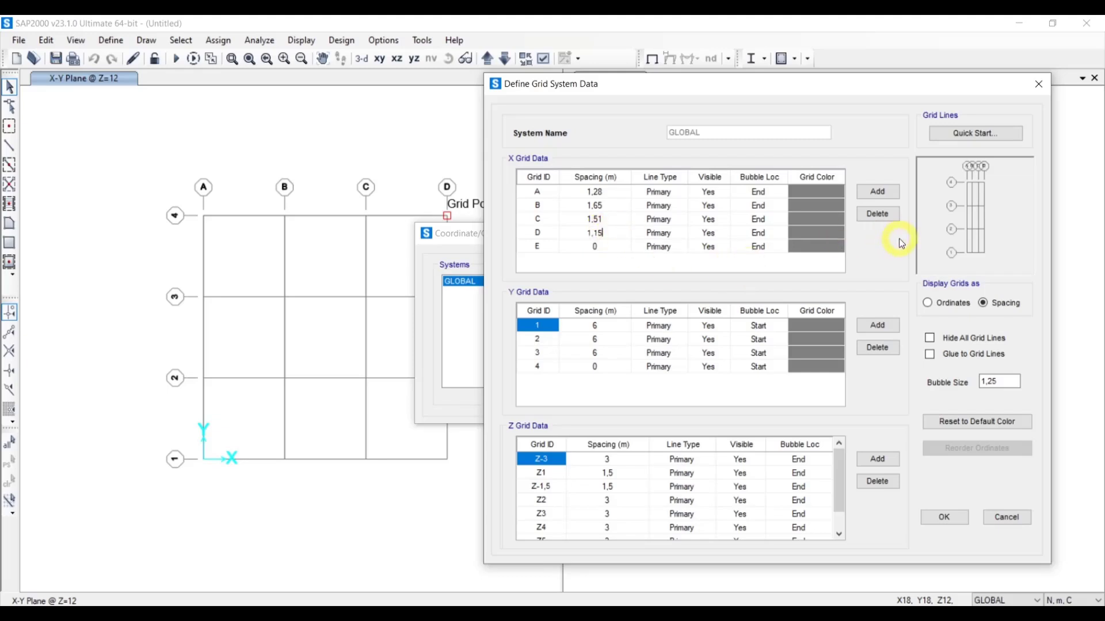
Add four more X grid lines, F to I, and set the spacing of line E to 2,52 m.
left_click(874, 196)
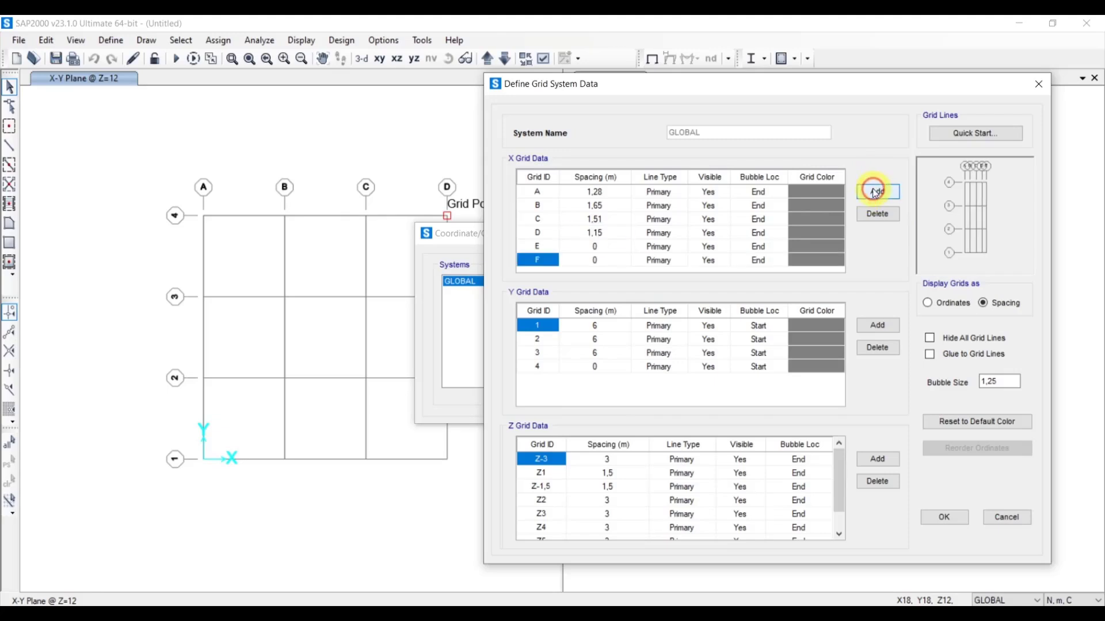
double_click(874, 195)
left_click(874, 193)
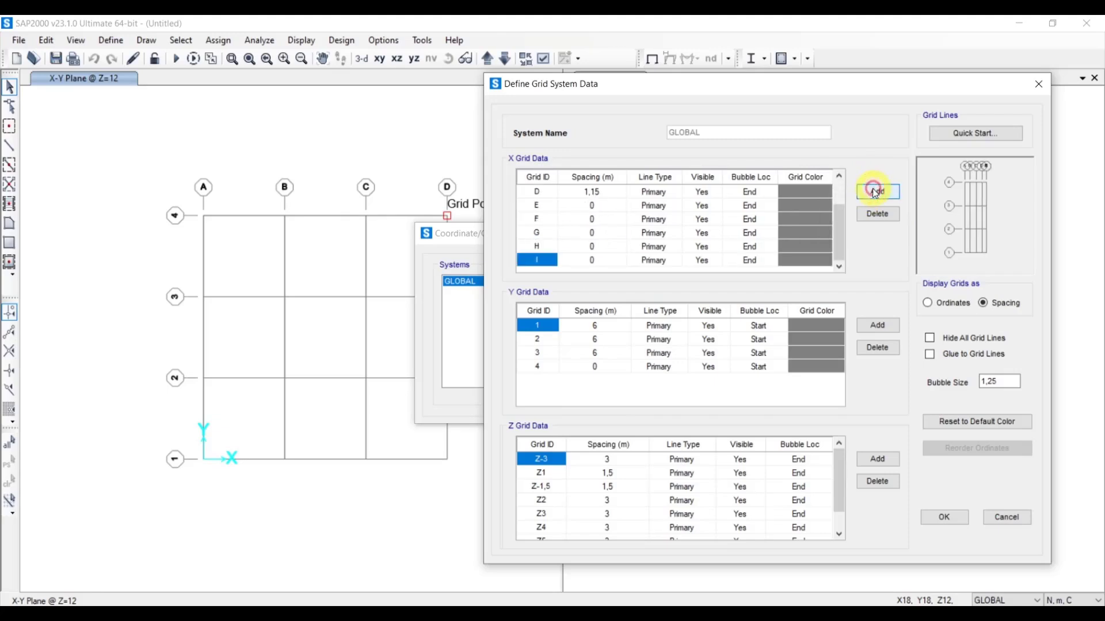
left_click(603, 205)
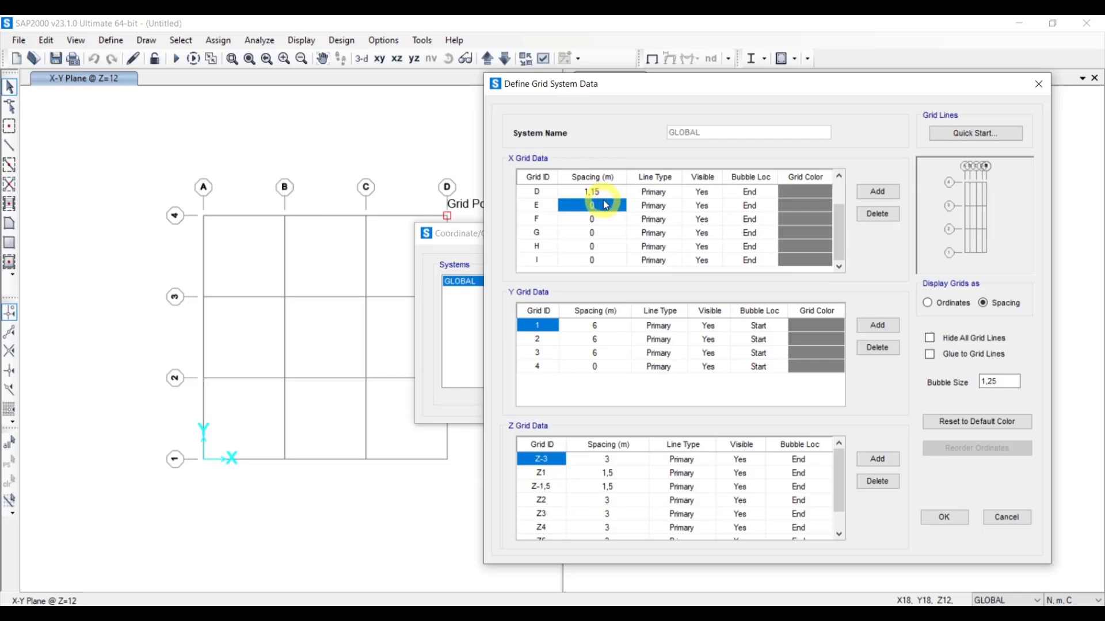
left_click(609, 203)
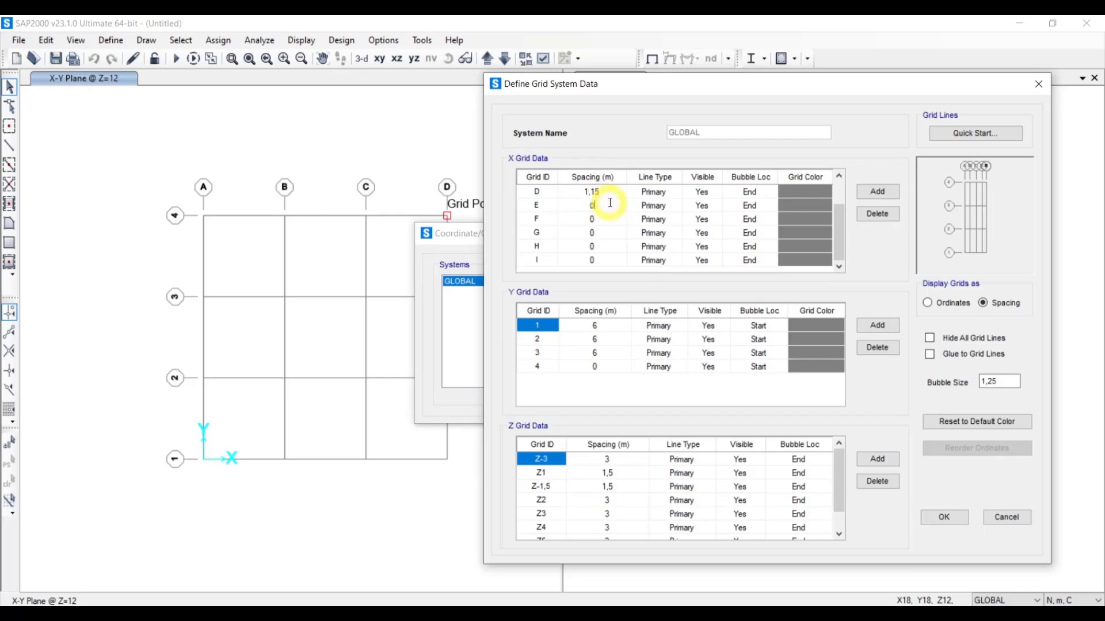
left_click_drag(610, 203, 558, 202)
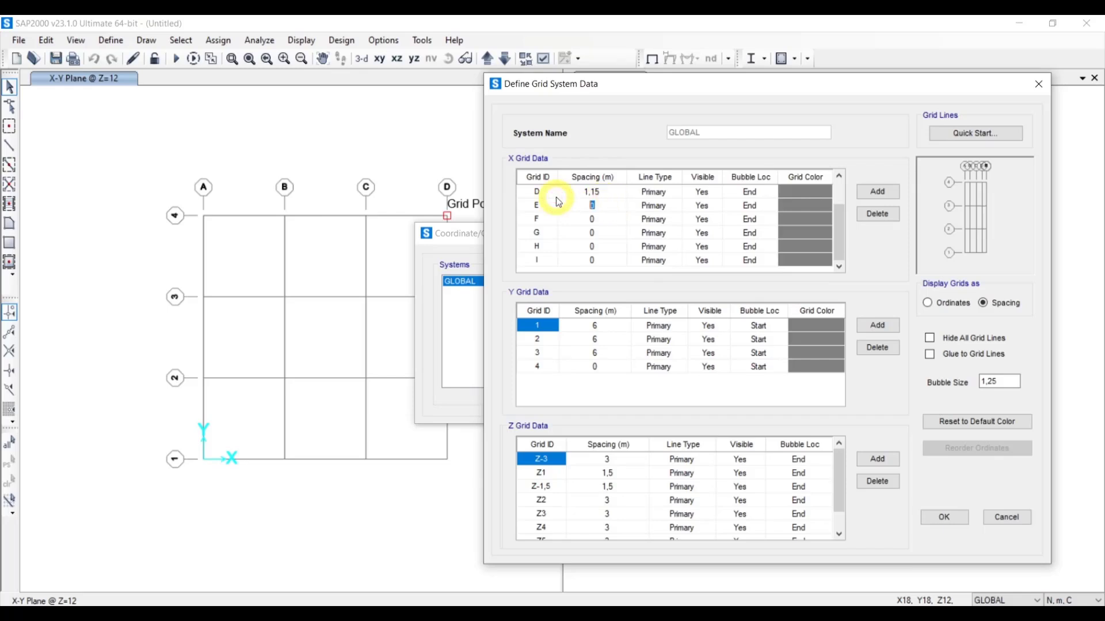
type("2,52")
Set the X grid spacing of line F to 0,99 m and of line G to 1,3 m.
left_click(603, 218)
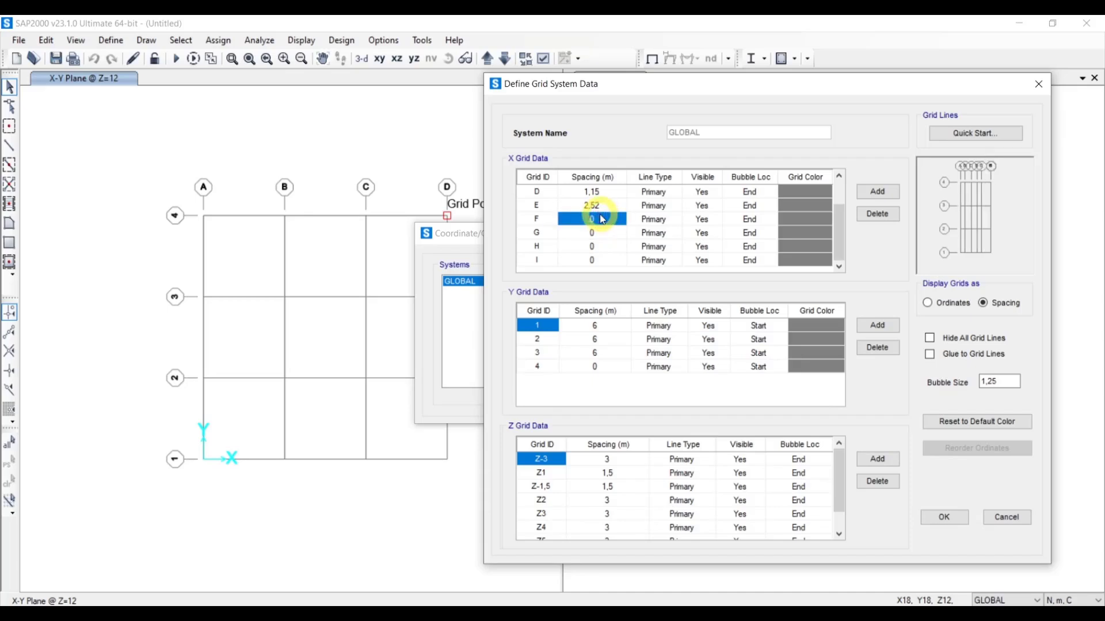
left_click(602, 219)
left_click(597, 217)
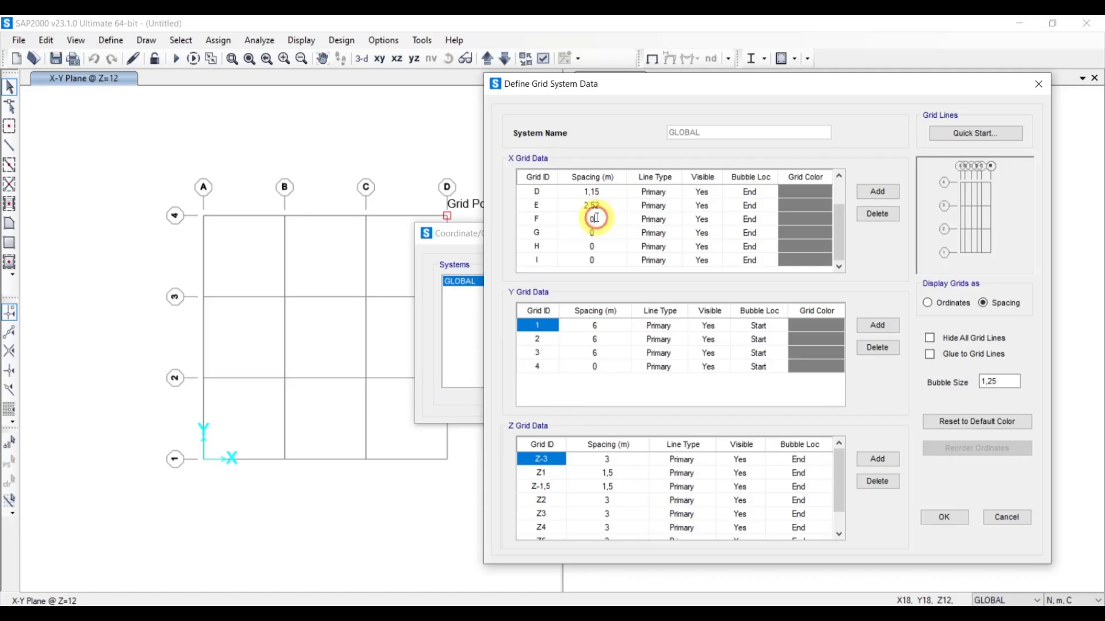
type(",99")
left_click(594, 233)
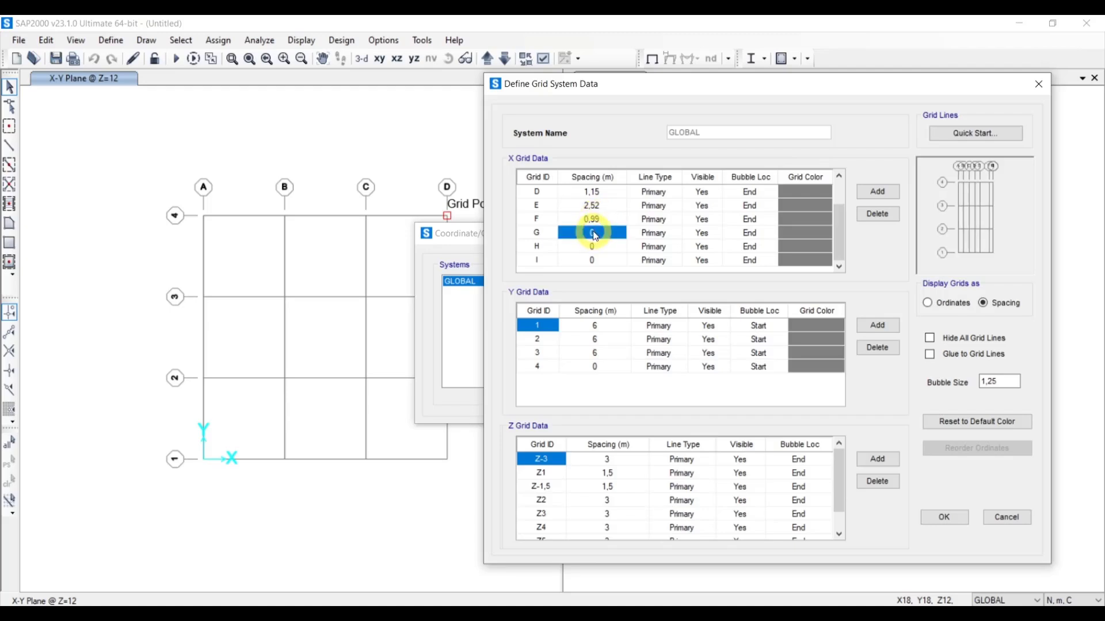
left_click(595, 233)
double_click(574, 236)
type("1")
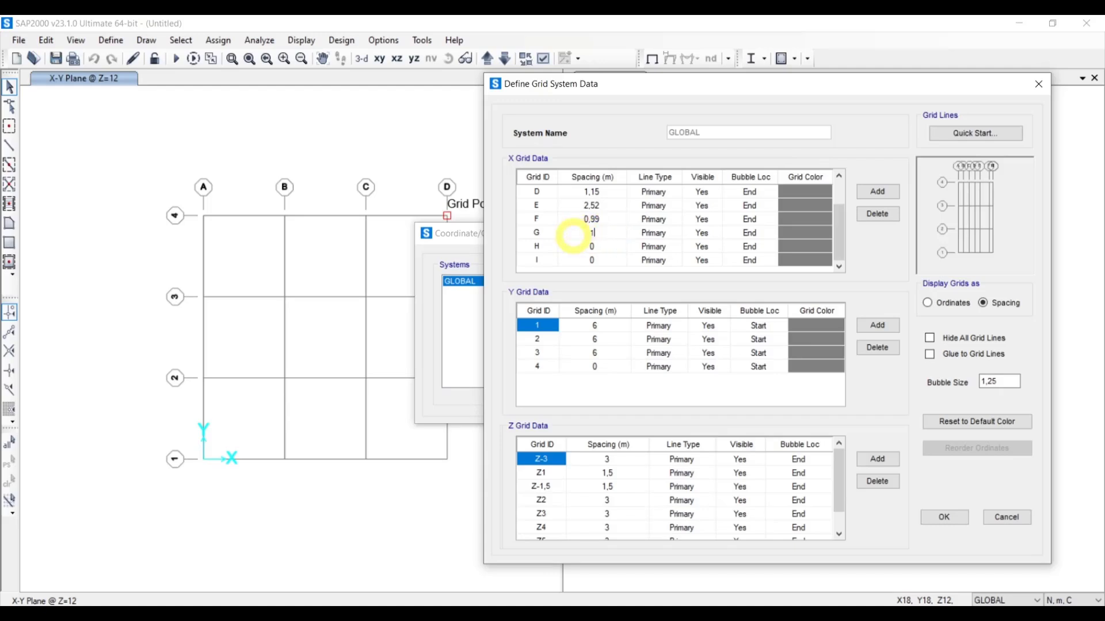
type(",3")
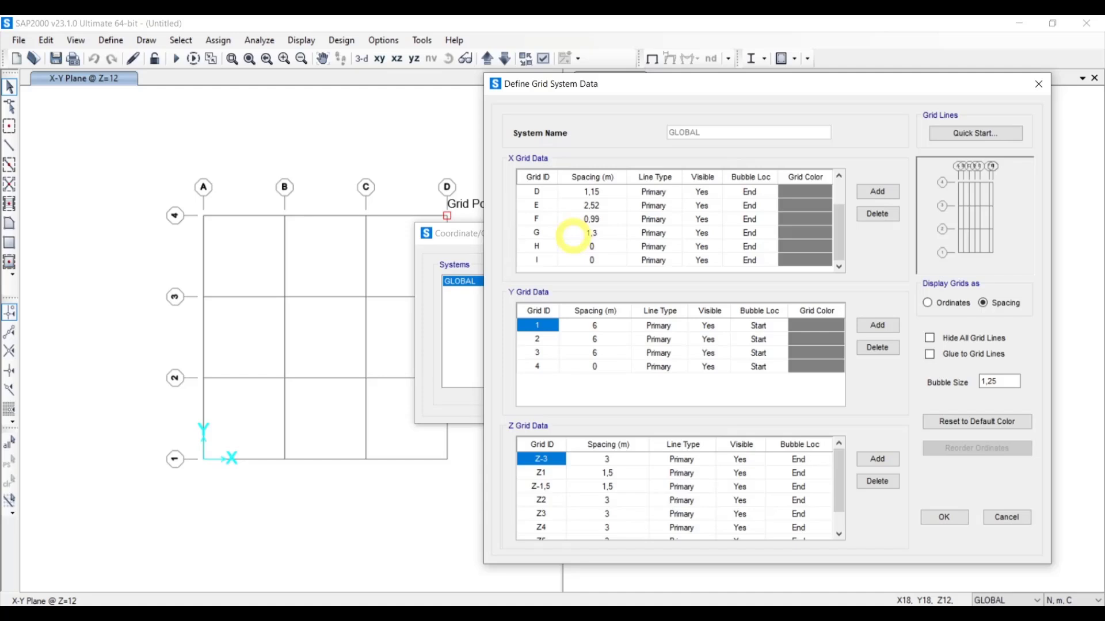
Set the X grid spacing of line H to 0,86 m.
left_click(609, 249)
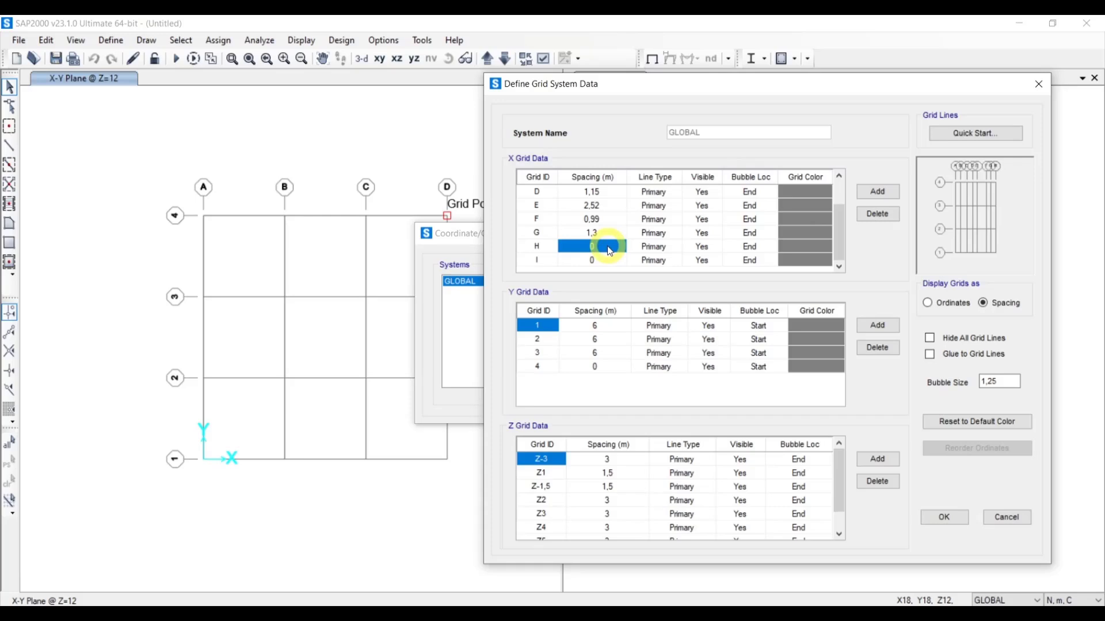
left_click(610, 249)
type(",86")
Add four X grid lines, J to M, after line I.
left_click(867, 192)
left_click(867, 192)
left_click(867, 192)
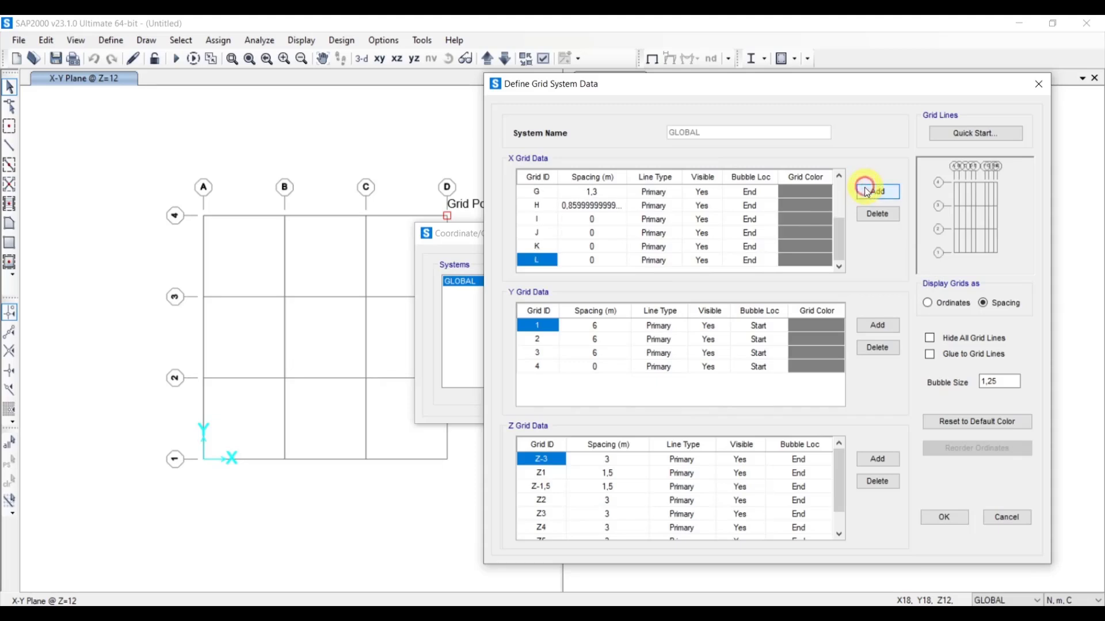
left_click(867, 192)
Set the X grid spacing of line I to 2,85 m and of line J to 1,58 m.
left_click(601, 206)
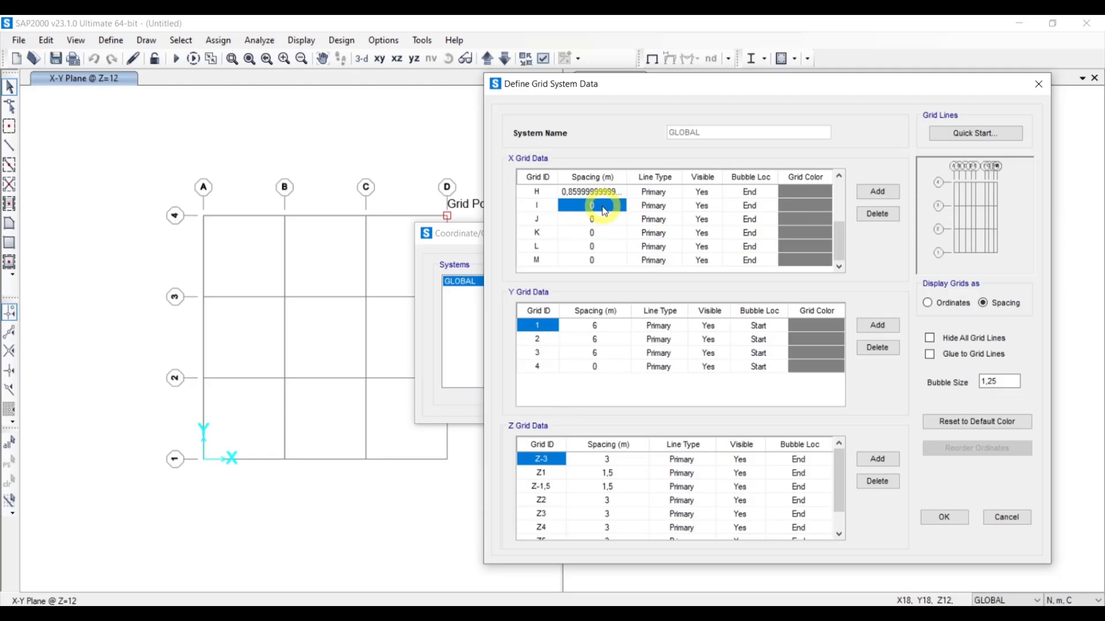
type("2,85")
left_click(605, 222)
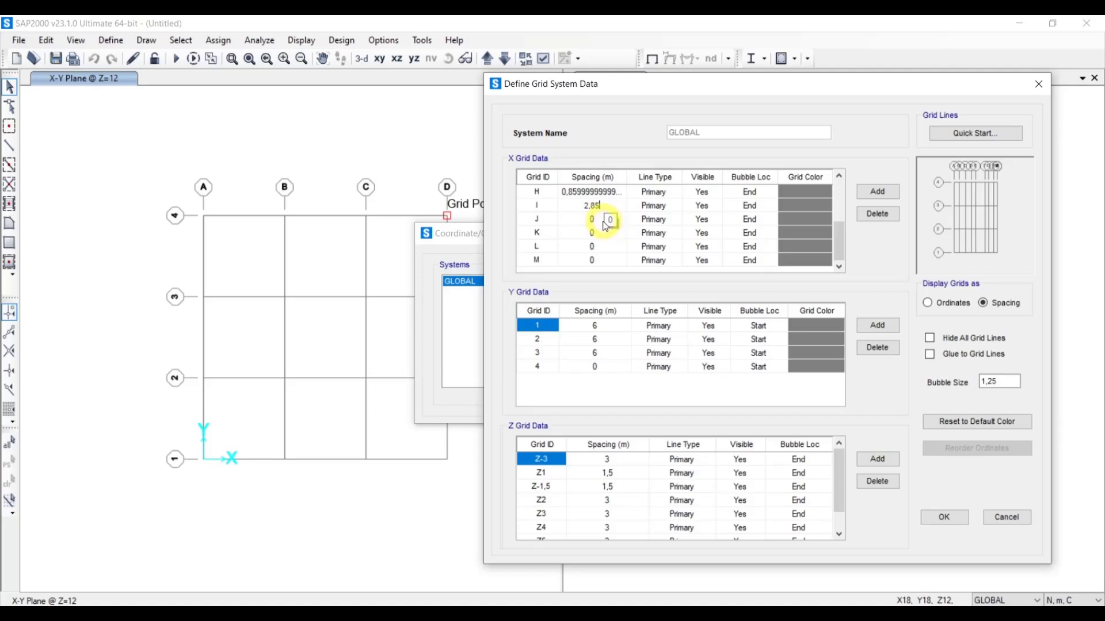
left_click(594, 220)
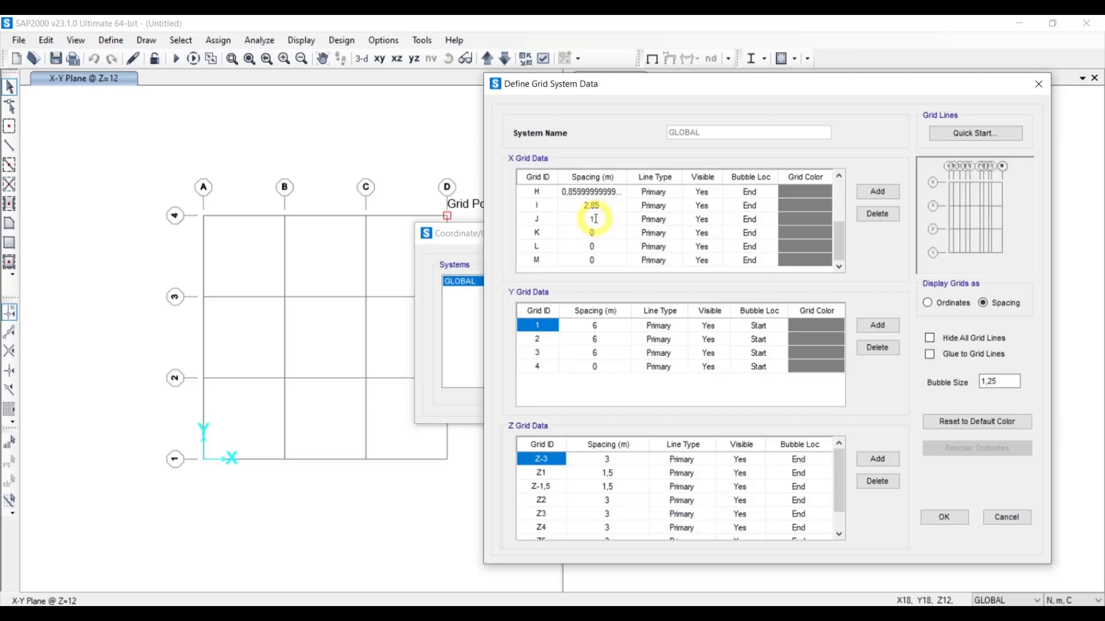
type("1,58")
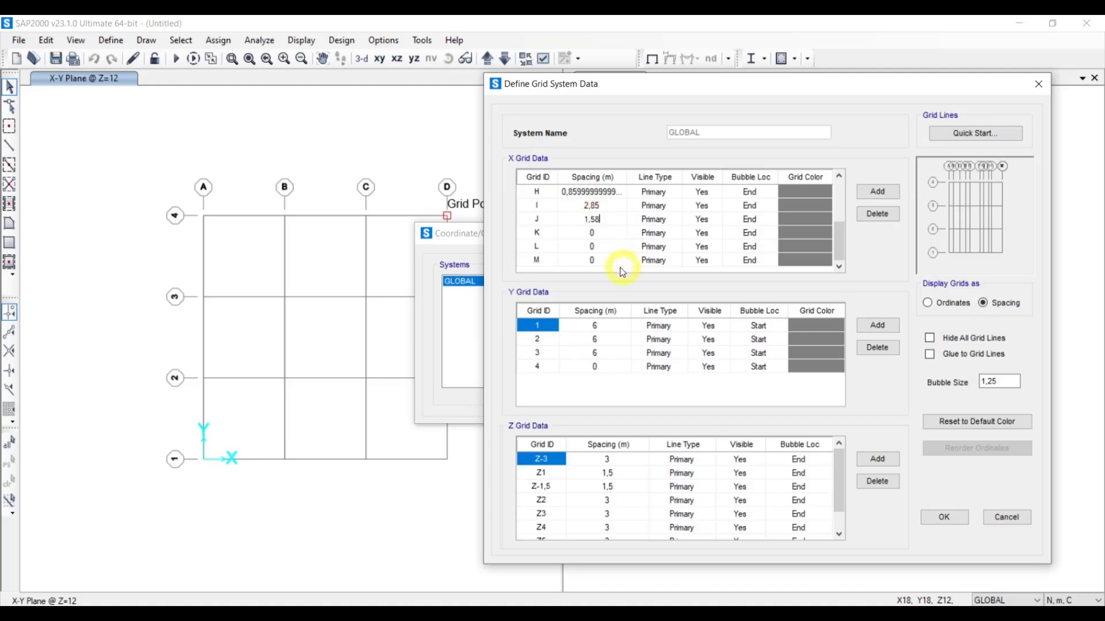
Delete the surplus X grid lines L and M and review the remaining X grid data.
left_click(597, 249)
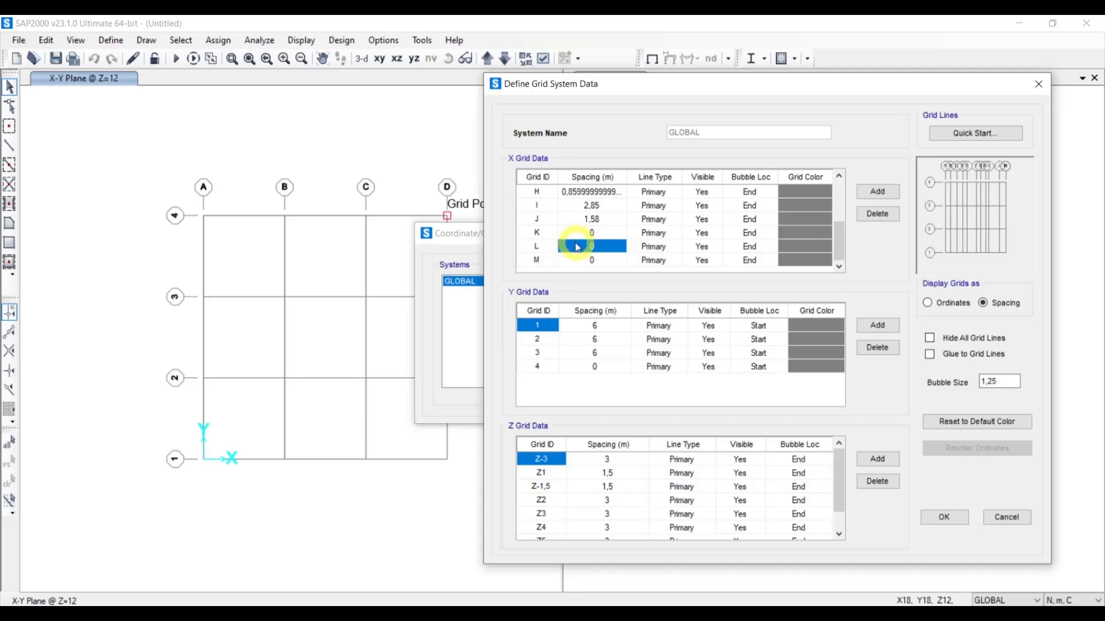
left_click_drag(572, 244, 575, 259)
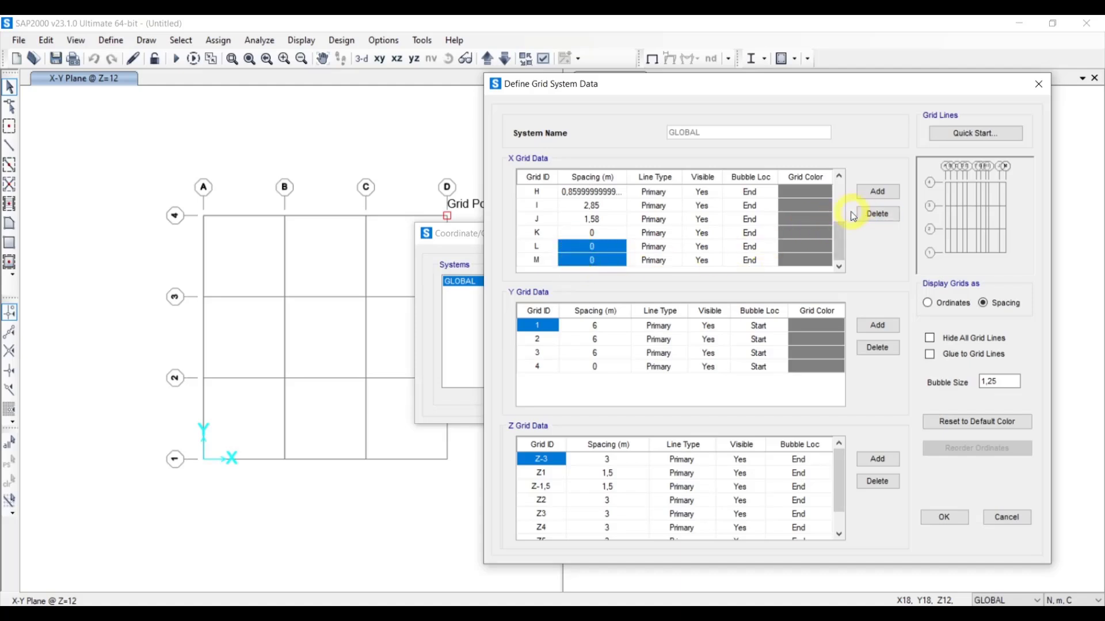
left_click(876, 214)
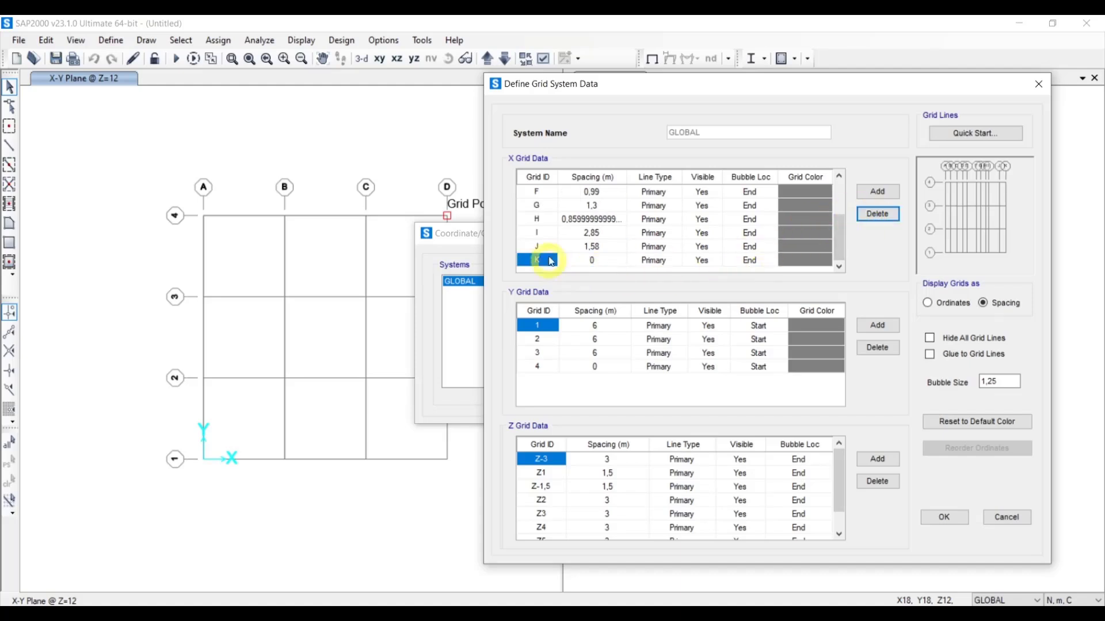
scroll(611, 238, "up", 2)
scroll(611, 237, "down", 2)
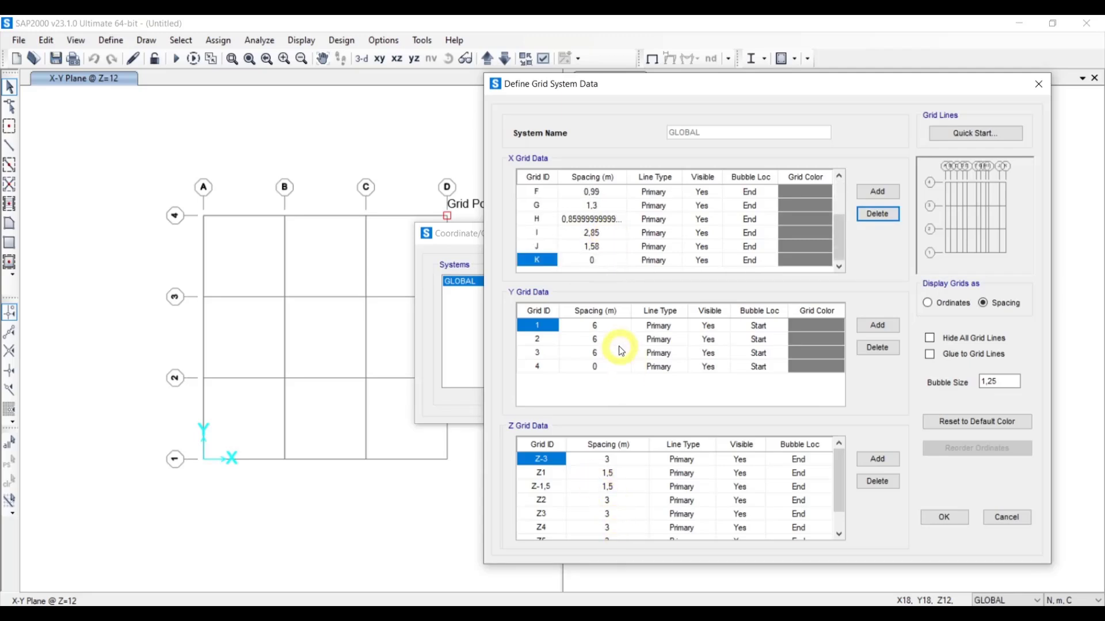
Set the Y grid spacing of line 1 to 0,5 m and of line 2 to 4 m.
left_click(607, 329)
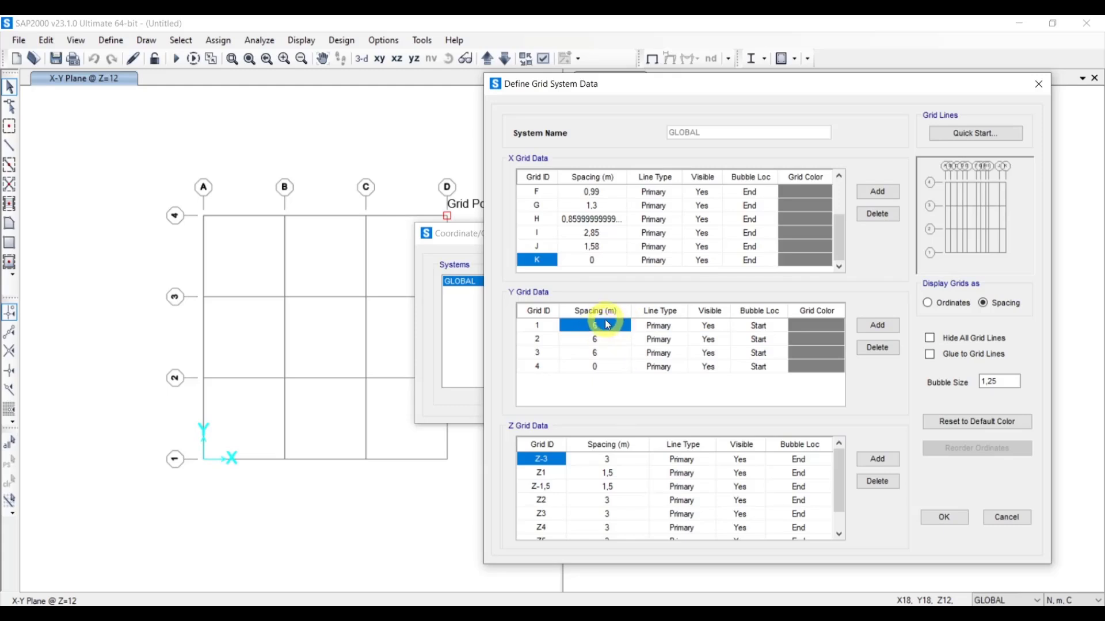
left_click(585, 329)
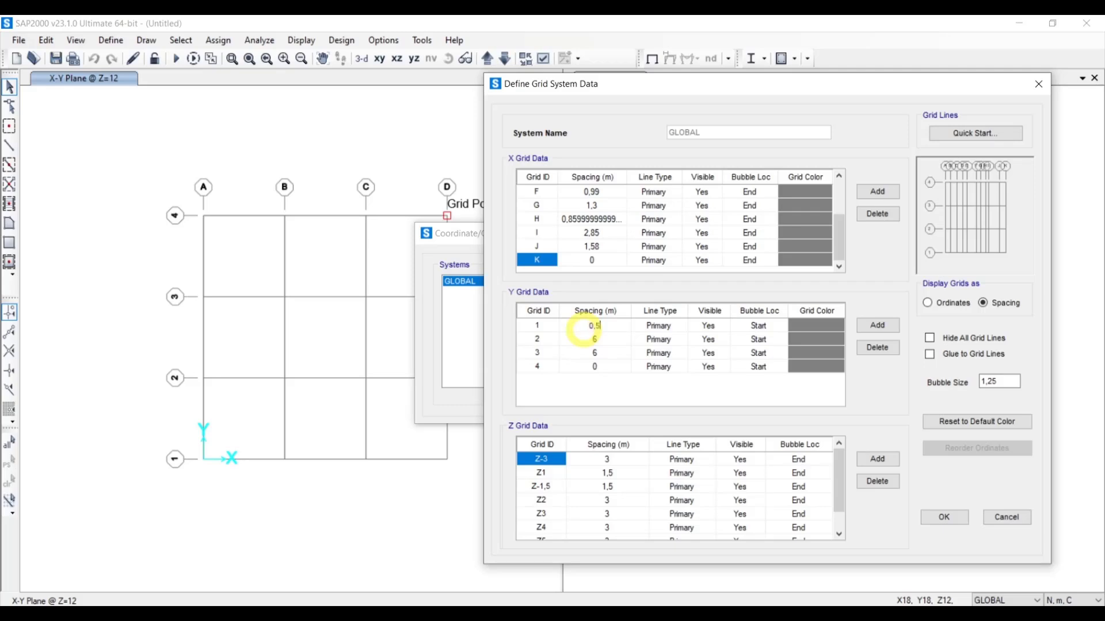
left_click(600, 344)
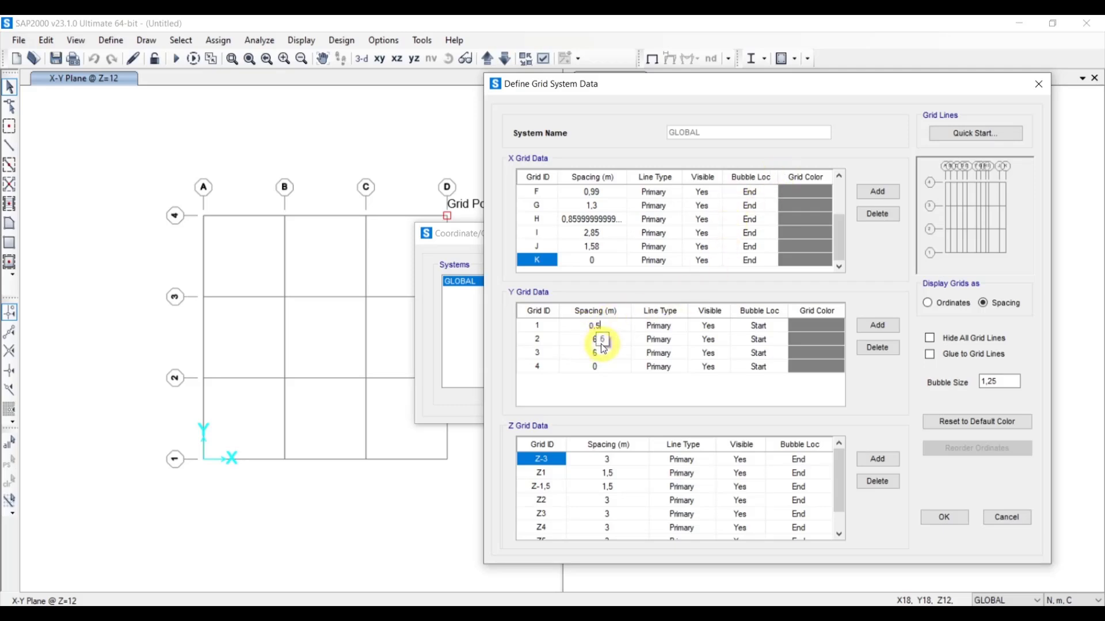
left_click(603, 345)
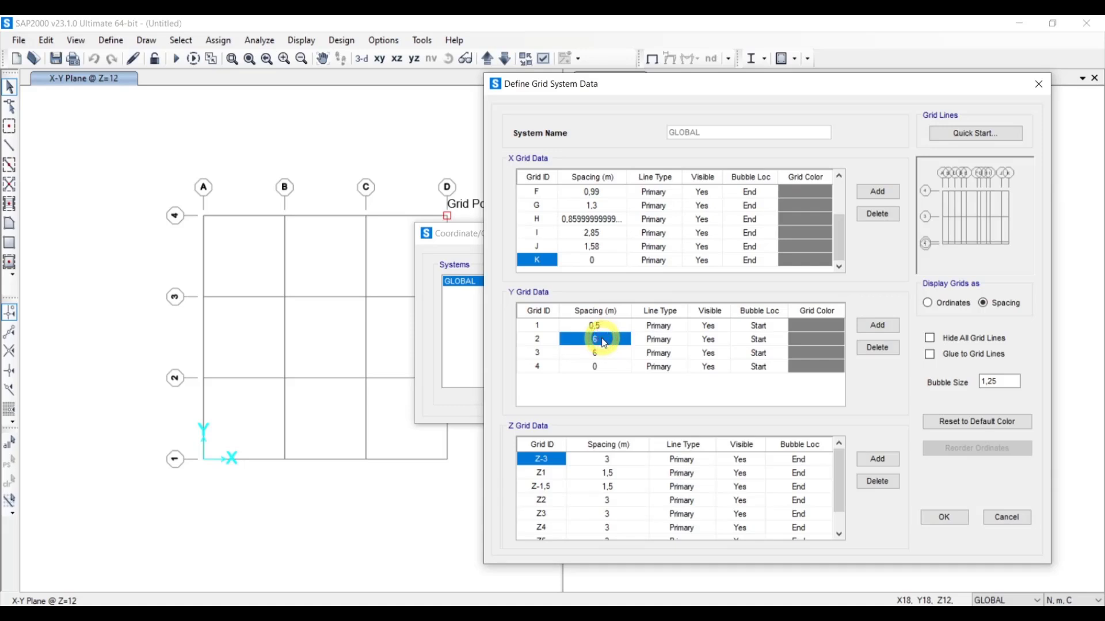
type("4")
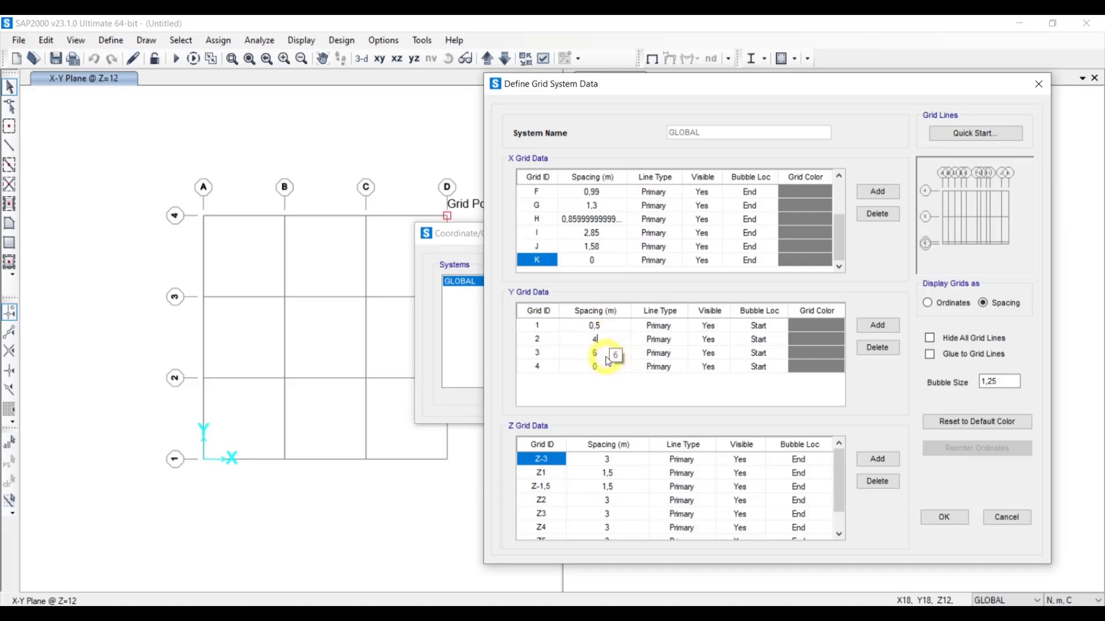
left_click(606, 359)
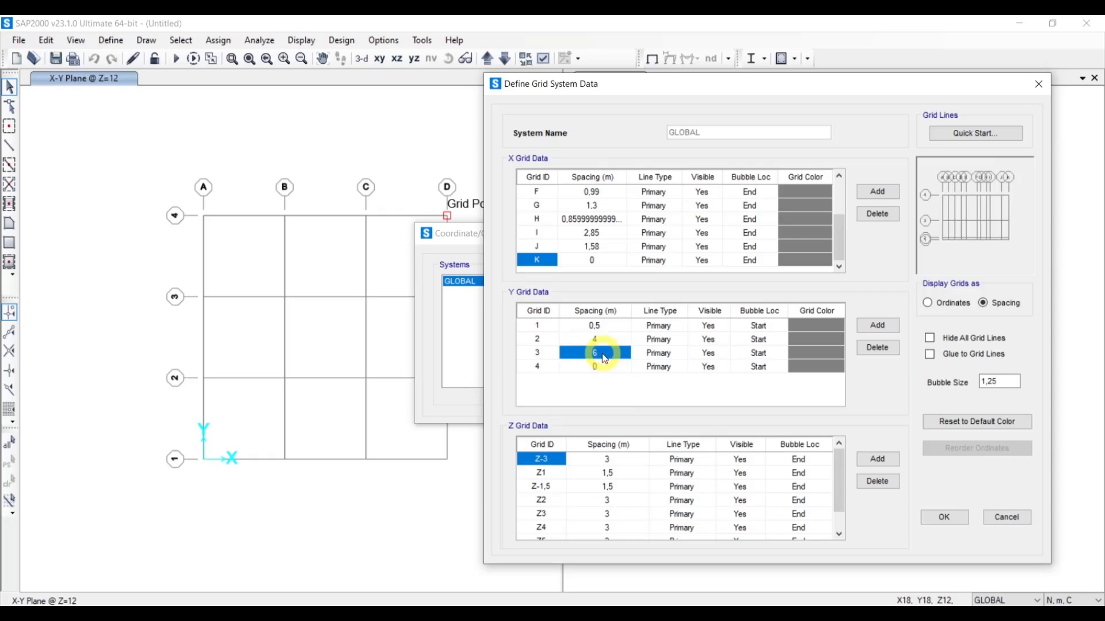
Set the Y grid spacing of line 3 to 1,35 m and of line 4 to 1,15 m.
type("1")
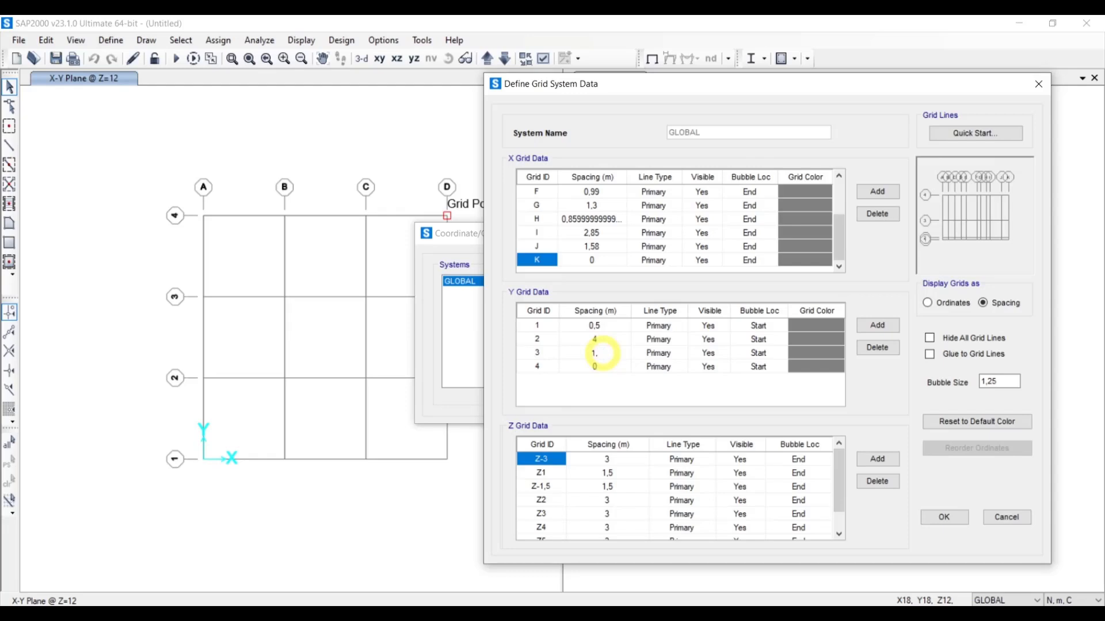
type(",35")
left_click(609, 369)
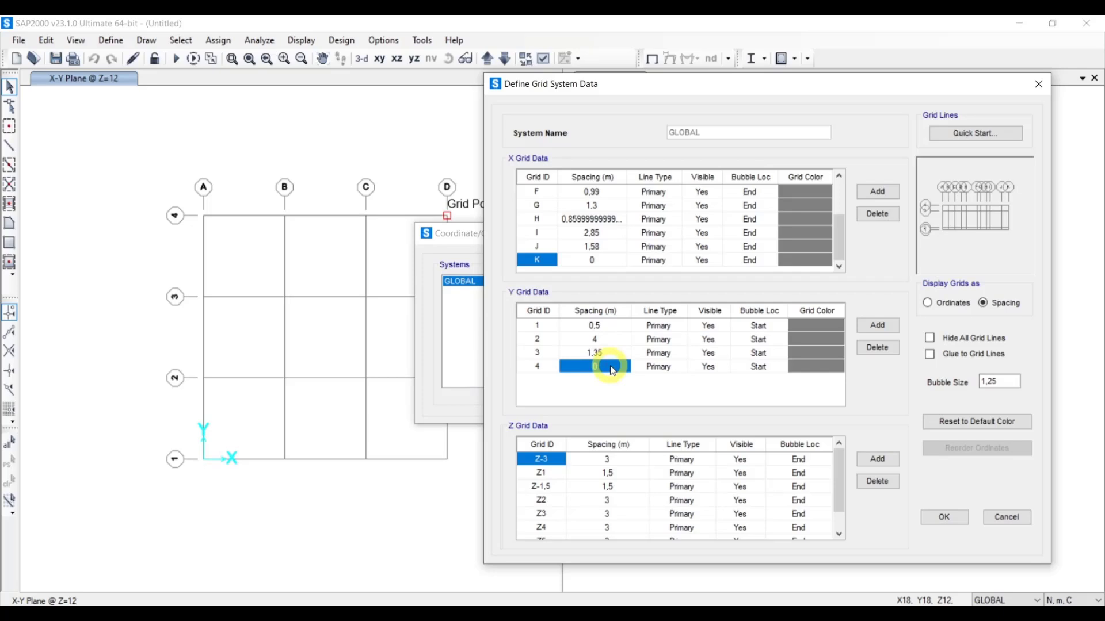
type("1,15")
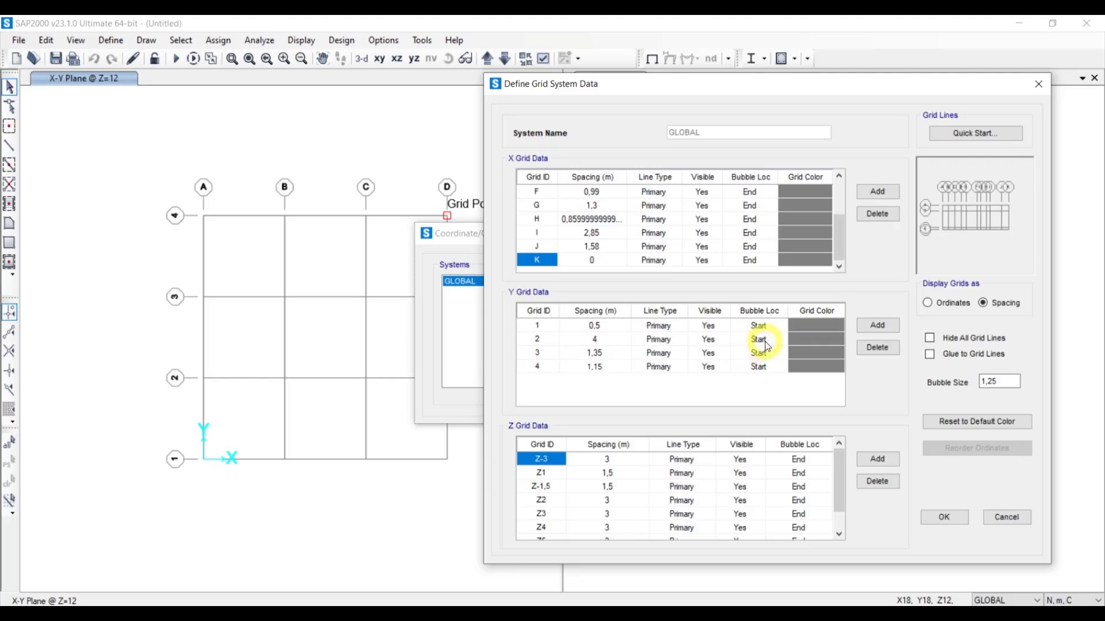
Add Y grid lines 5 and 6, and set the spacing of line 4 to 1,15 m and of line 5 to 2,5 m.
left_click(870, 325)
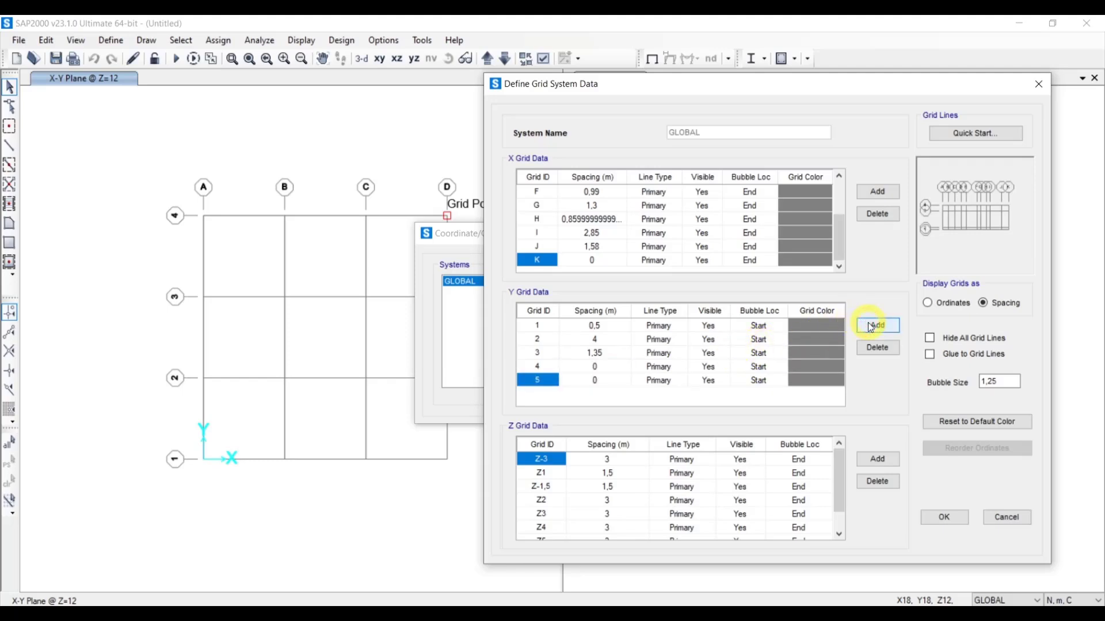
left_click(870, 326)
left_click(607, 368)
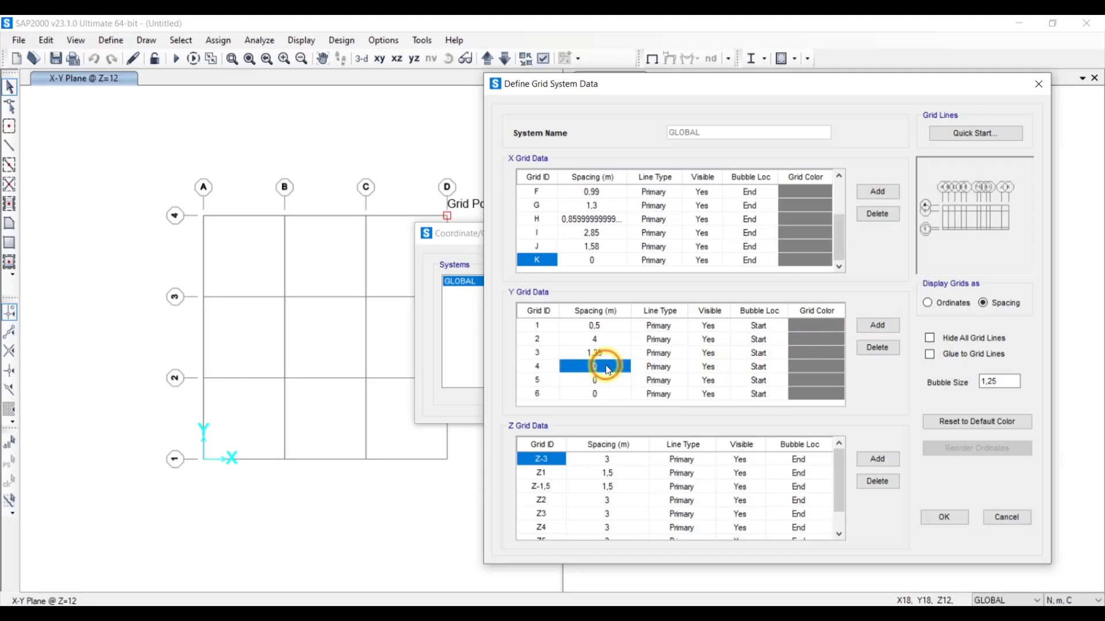
type("1")
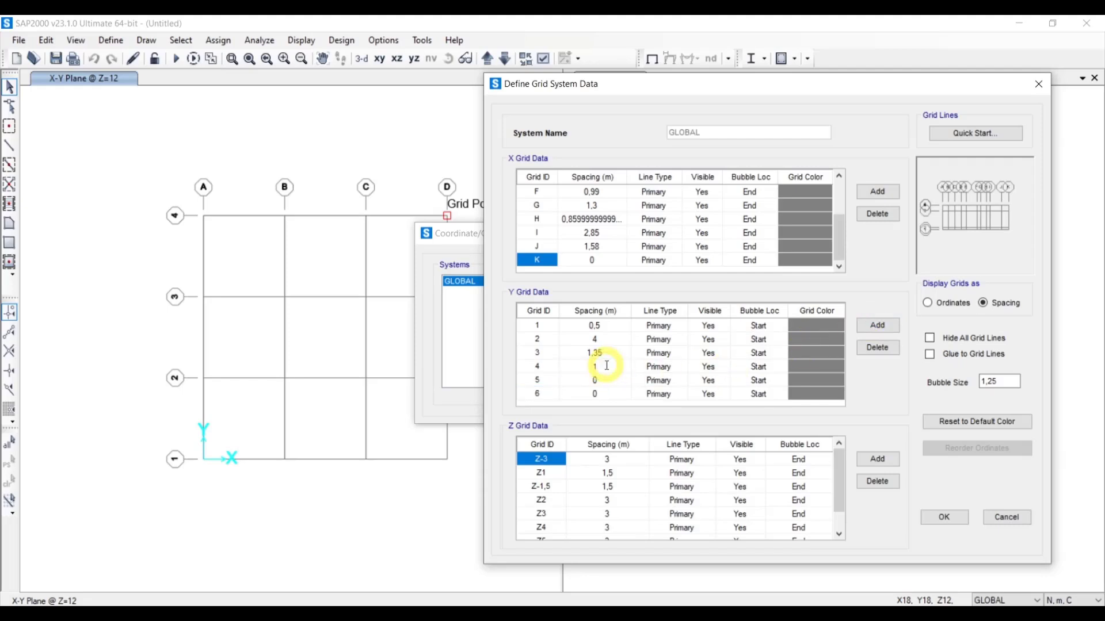
type(",15")
left_click(597, 378)
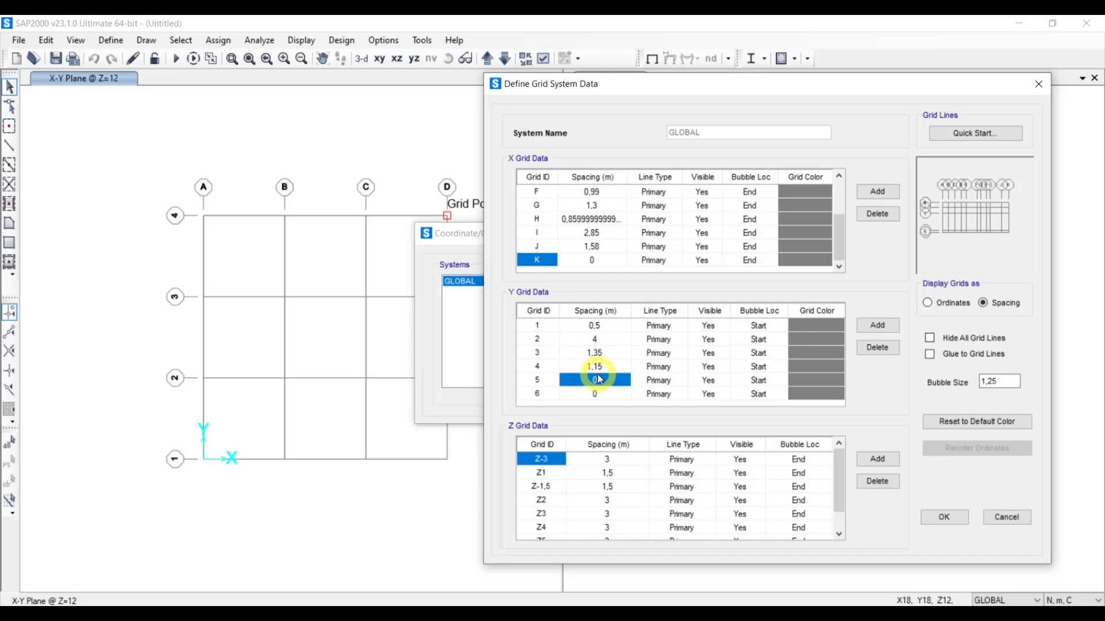
type("2,5")
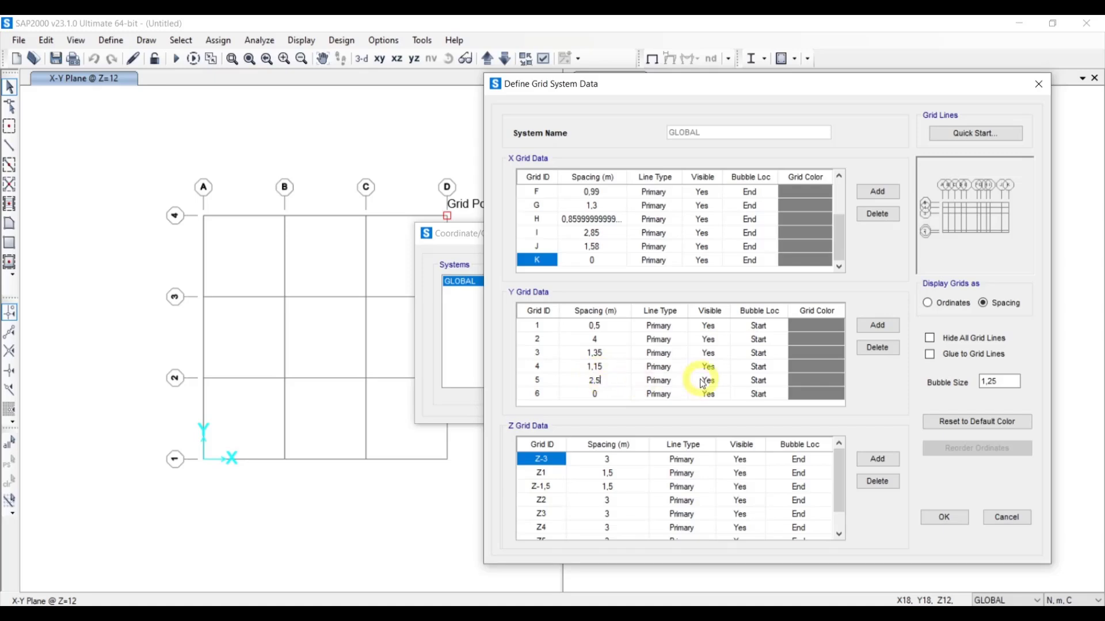
Add Y grid line 7, set the spacing of line 6 to 1,28 m and apply the grid system changes.
left_click(875, 328)
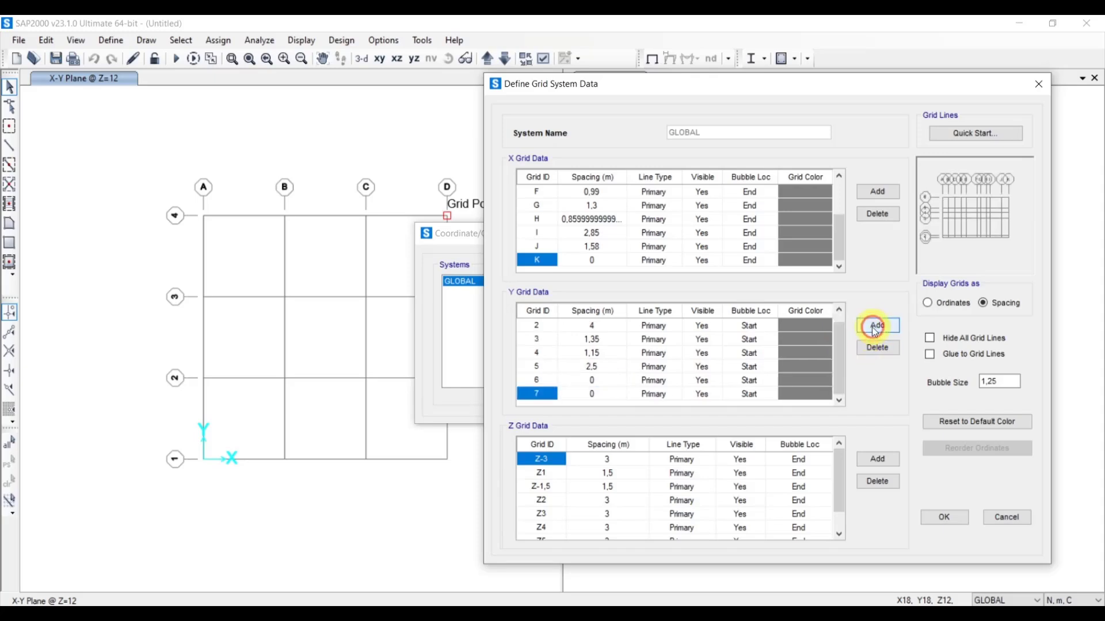
left_click(607, 379)
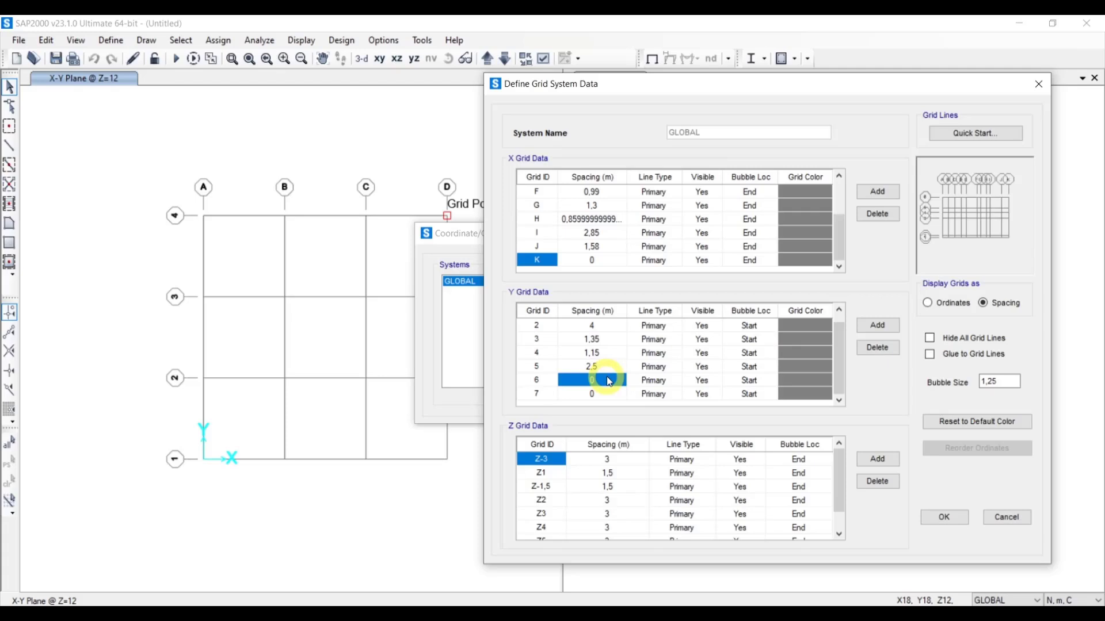
type("1,28")
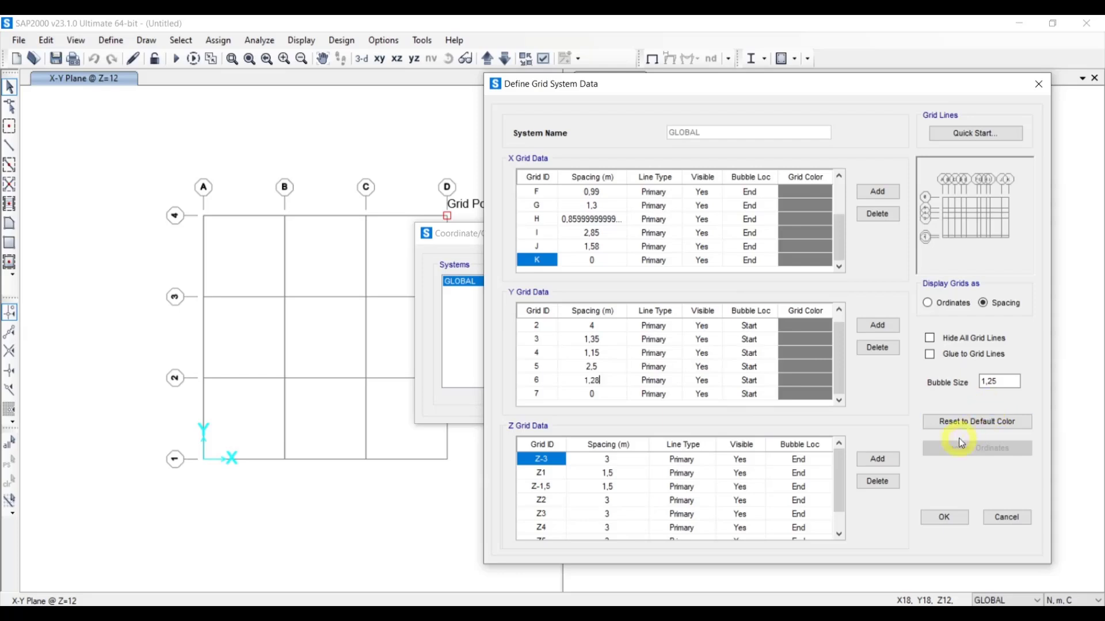
left_click(944, 518)
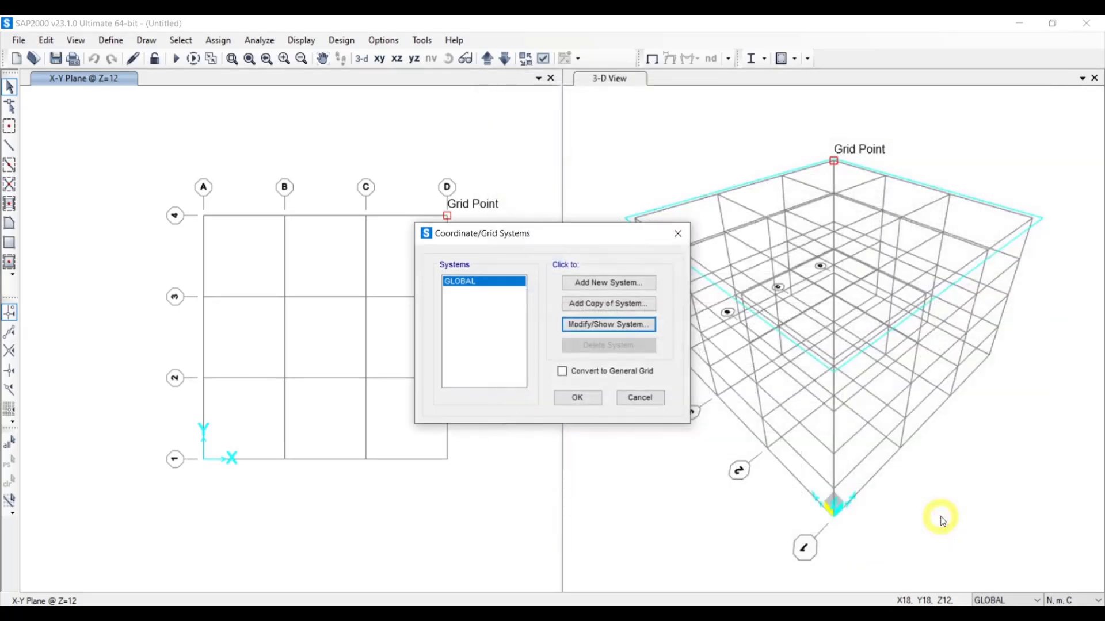
left_click(578, 399)
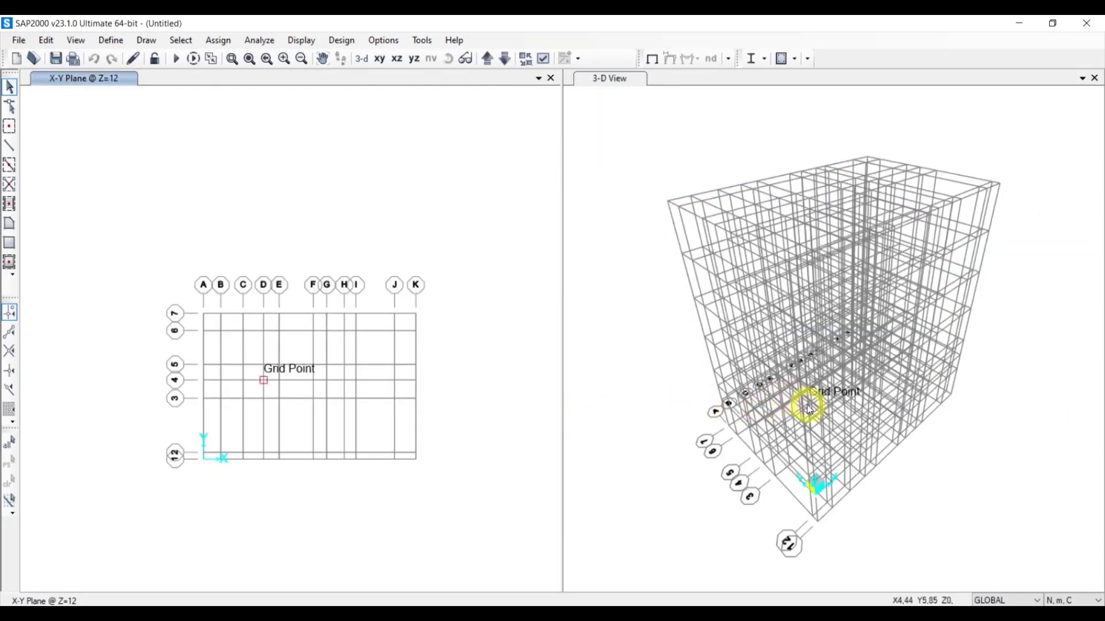
Reopen the grid data of the GLOBAL system for editing.
middle_click_drag(806, 402, 908, 296, "shift")
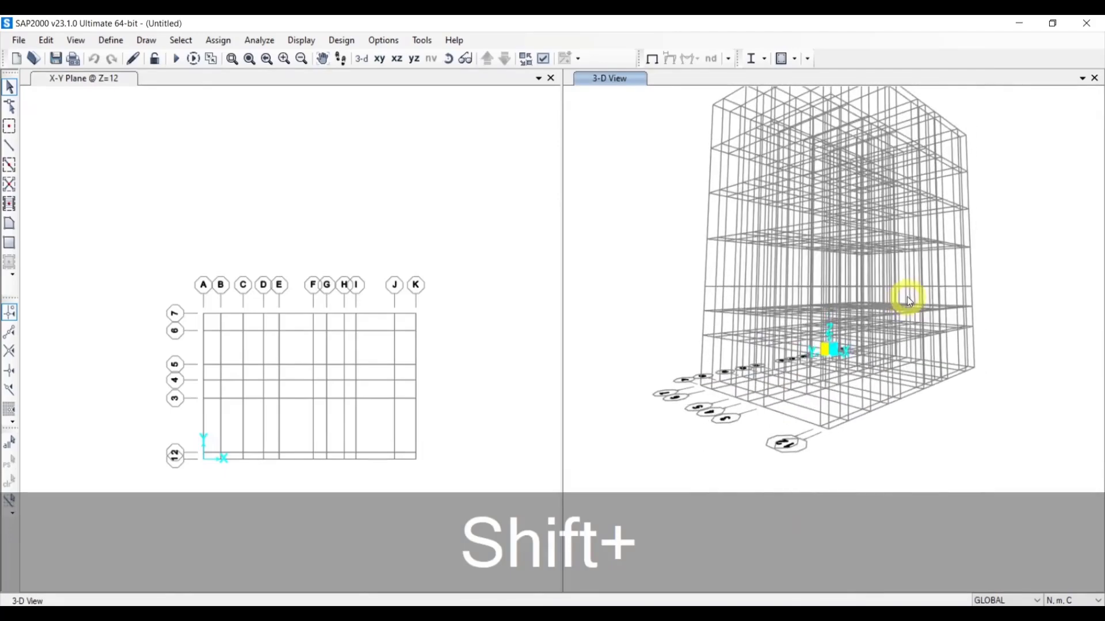
scroll(816, 394, "up", 3)
scroll(813, 387, "down", 3)
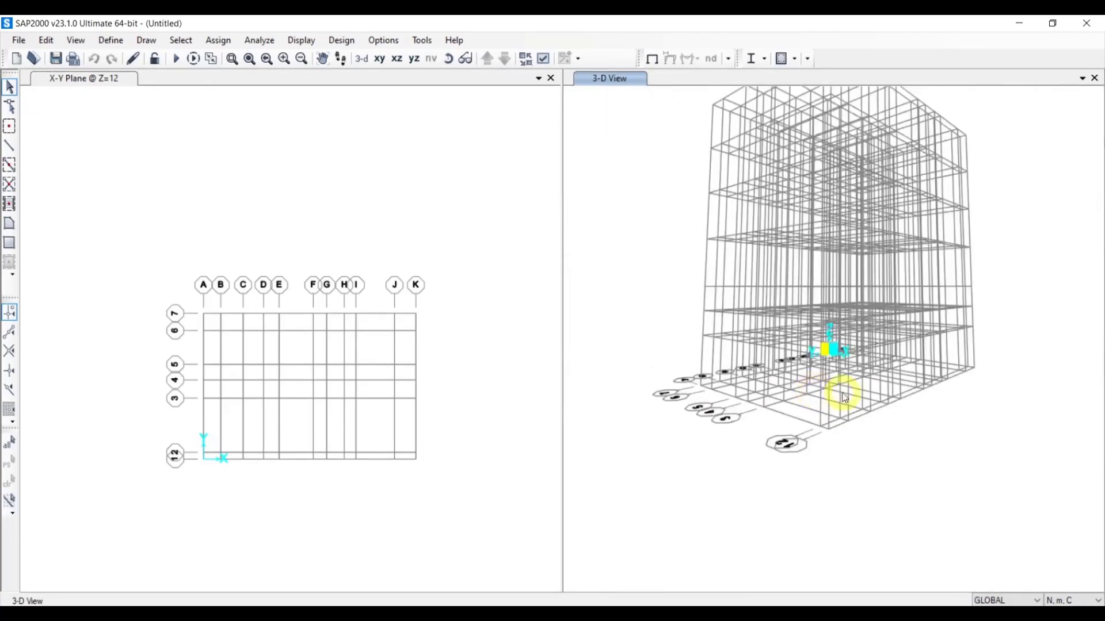
middle_click_drag(838, 395, 779, 375, "shift")
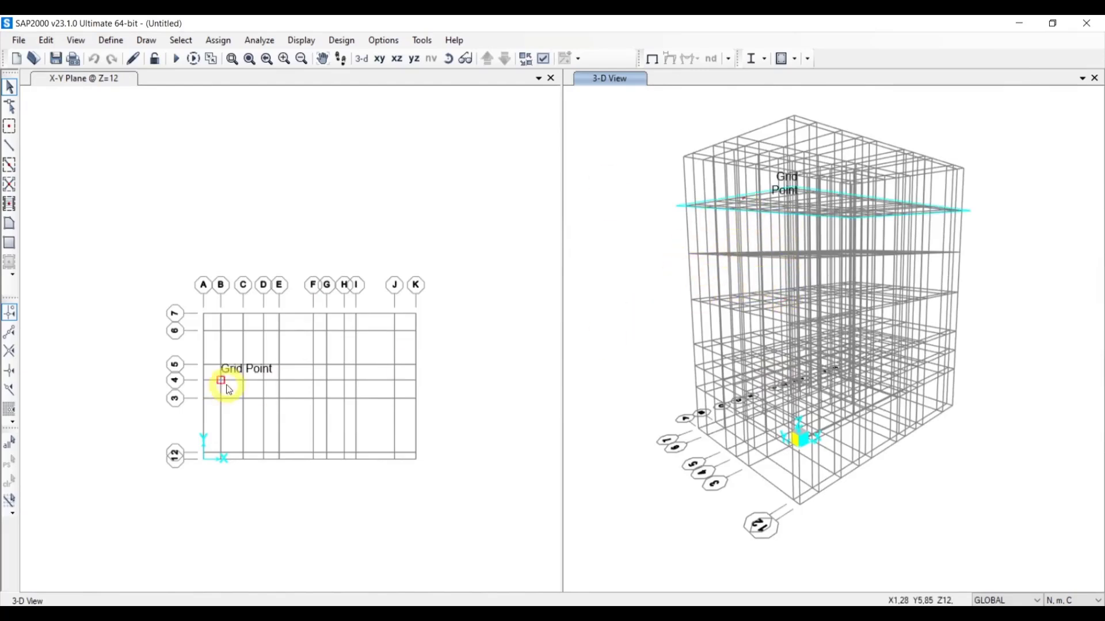
right_click(394, 337)
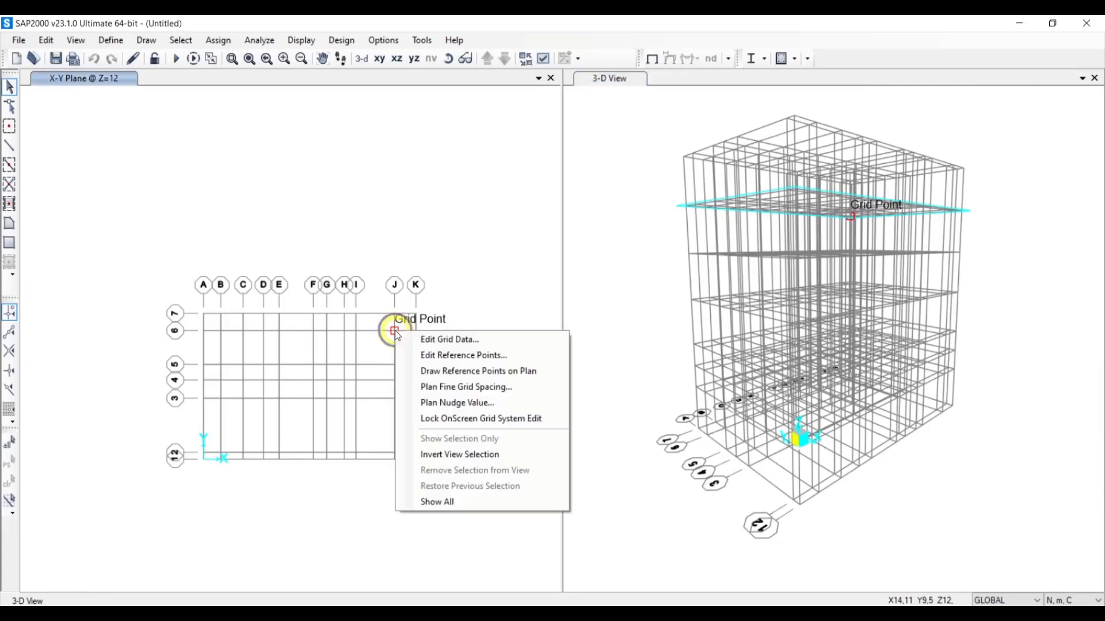
left_click(430, 340)
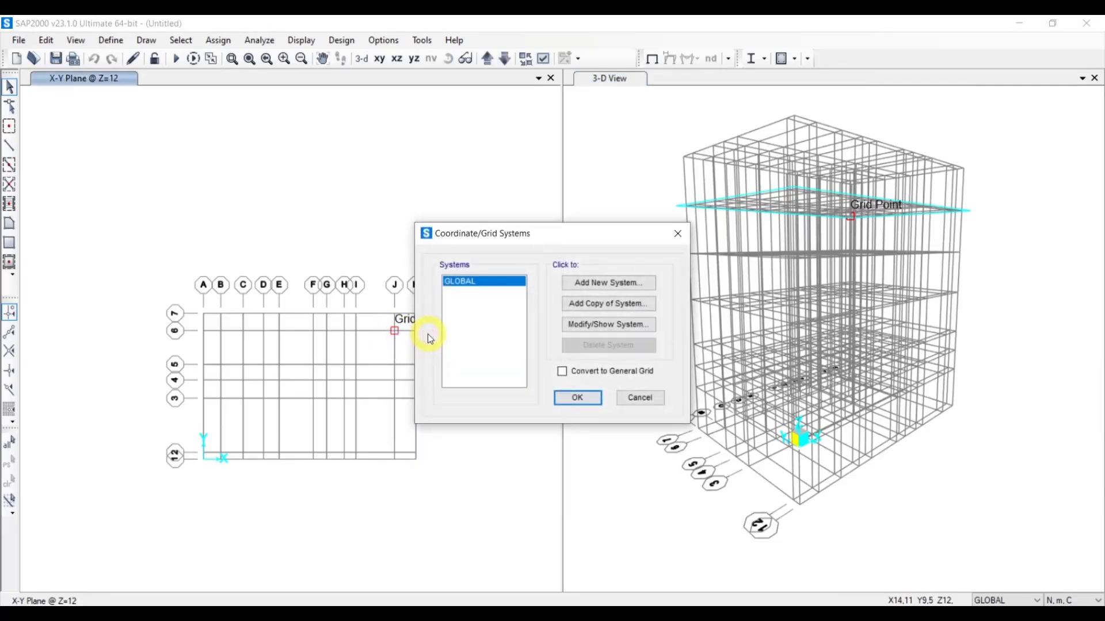
left_click(610, 324)
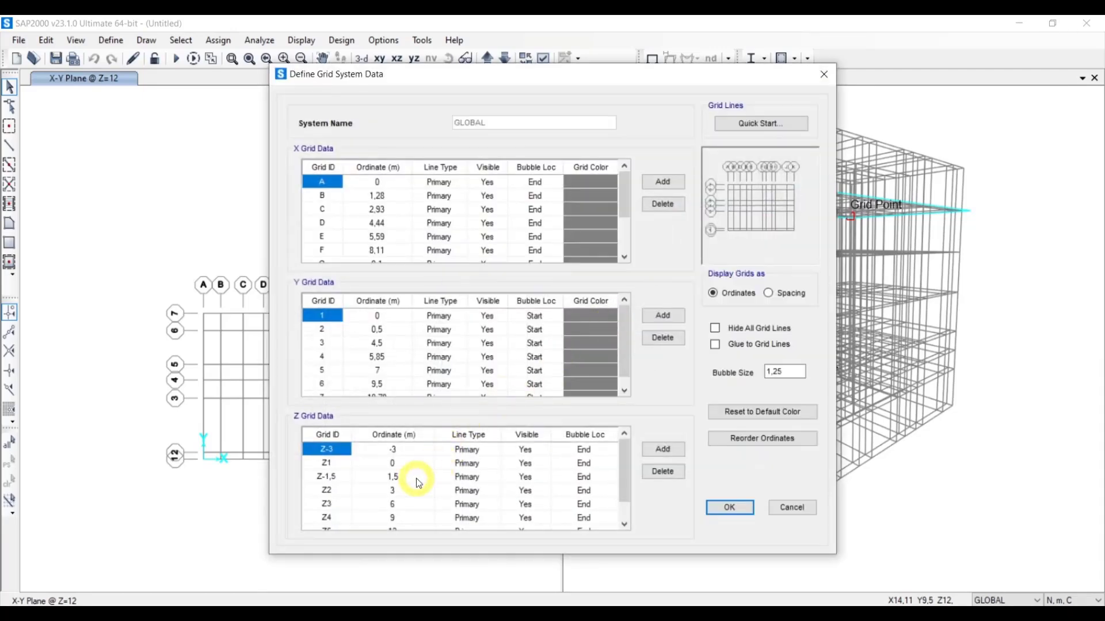
Examine the Z grid ordinates from Z-3 to Z6 for a level whose elevation does not match its name.
scroll(419, 481, "down", 1)
scroll(423, 506, "up", 1)
scroll(403, 503, "down", 1)
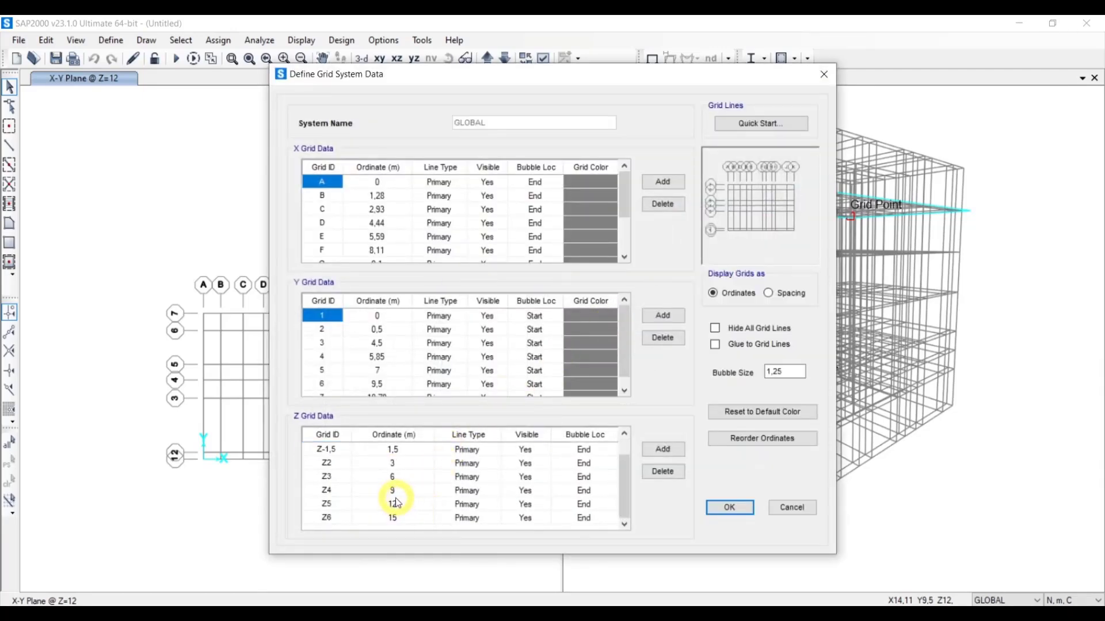
scroll(395, 496, "up", 1)
scroll(397, 501, "down", 1)
scroll(397, 501, "up", 1)
scroll(396, 500, "down", 1)
scroll(396, 499, "up", 1)
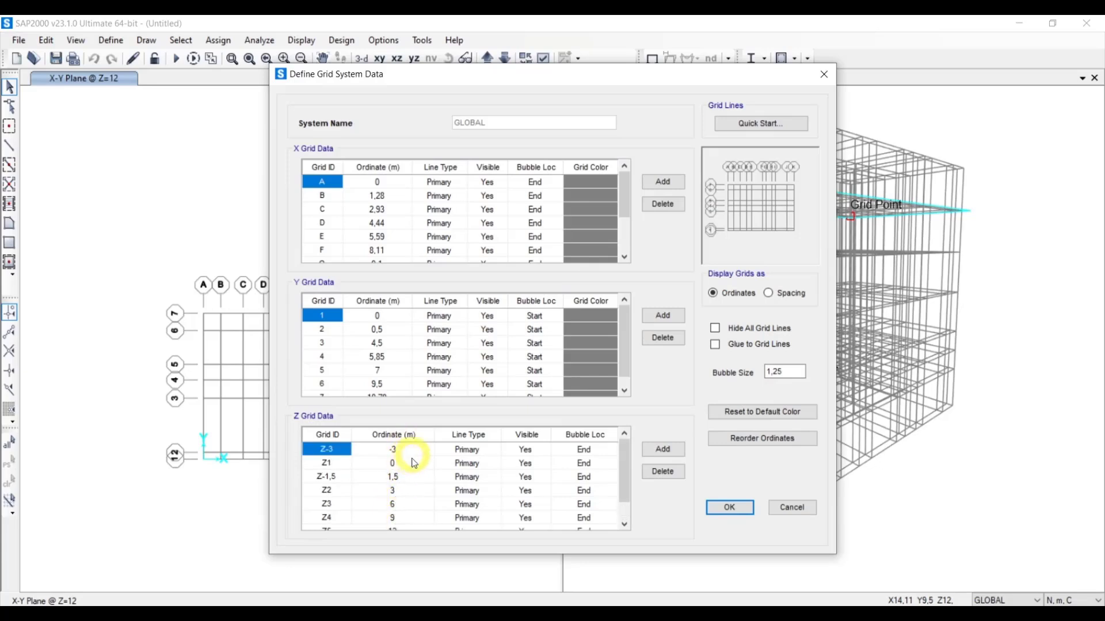
Set the ordinate of Z grid line Z-1,5 to -1,5 m and apply the grid system changes.
left_click(394, 478)
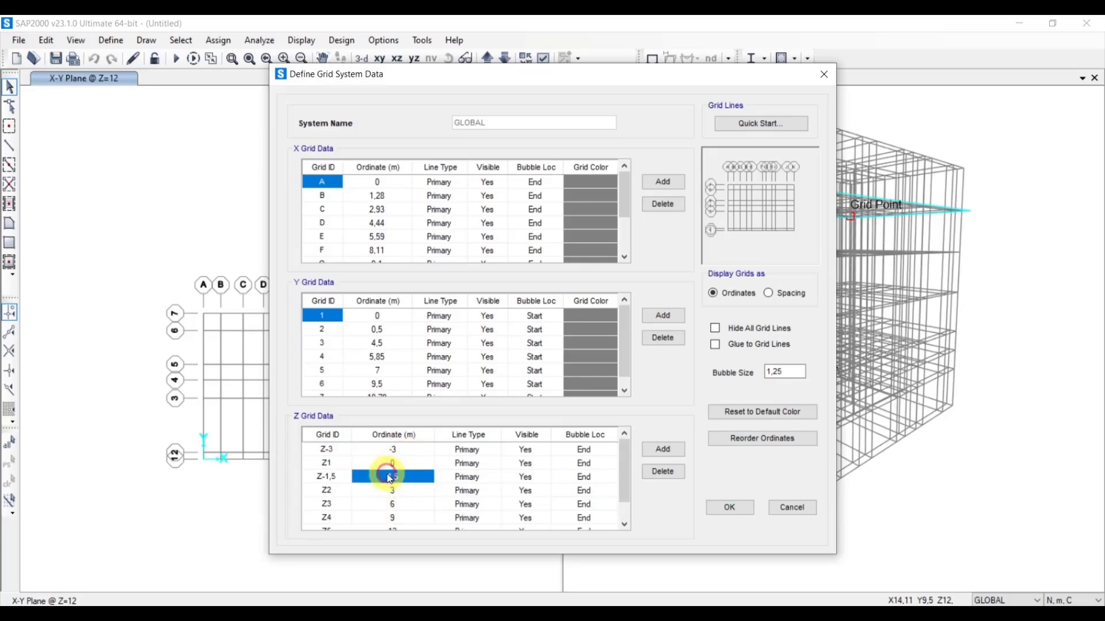
left_click(382, 475)
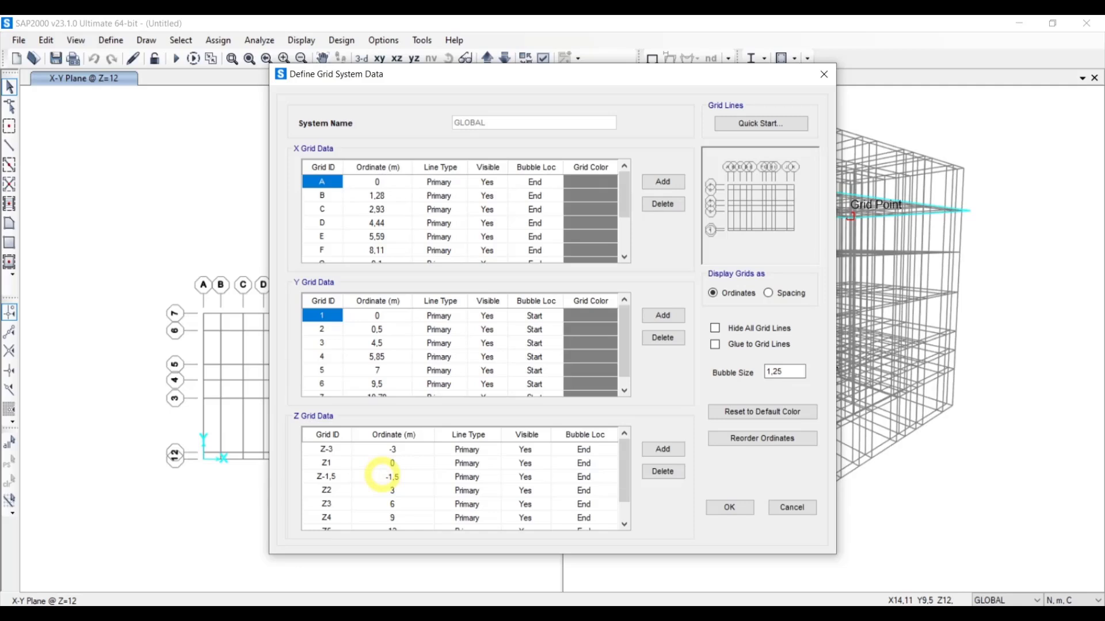
scroll(424, 493, "down", 1)
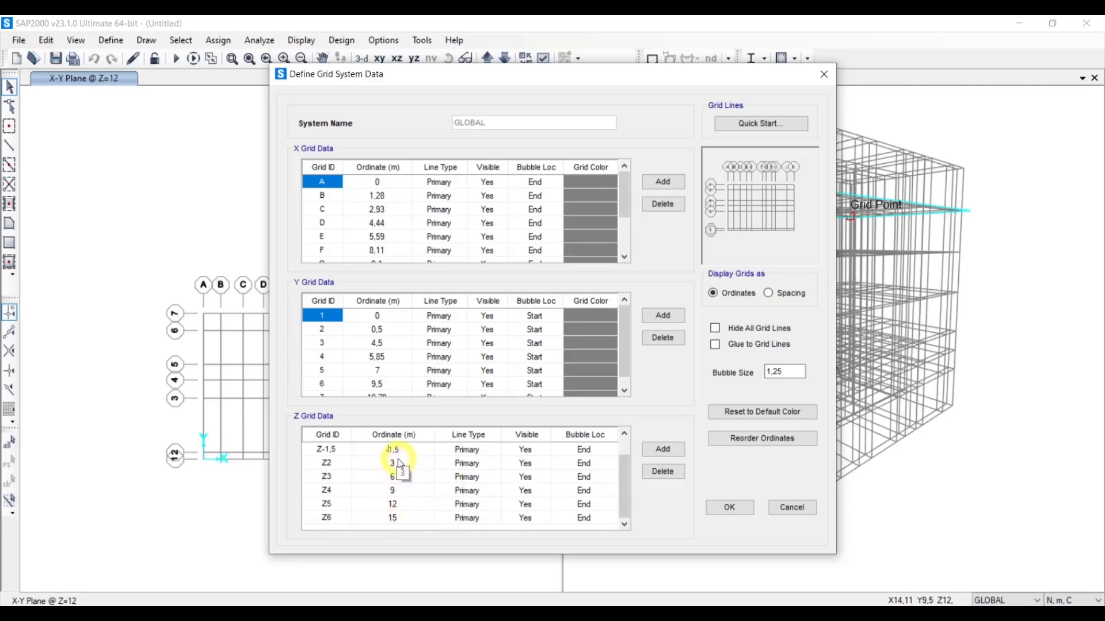
left_click(734, 512)
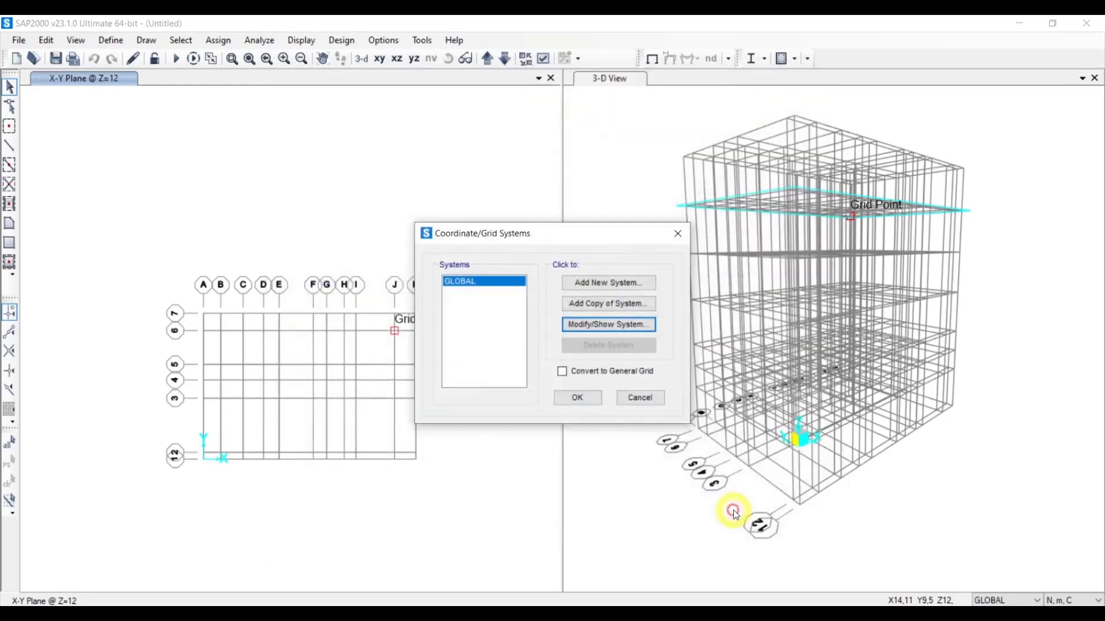
left_click(576, 398)
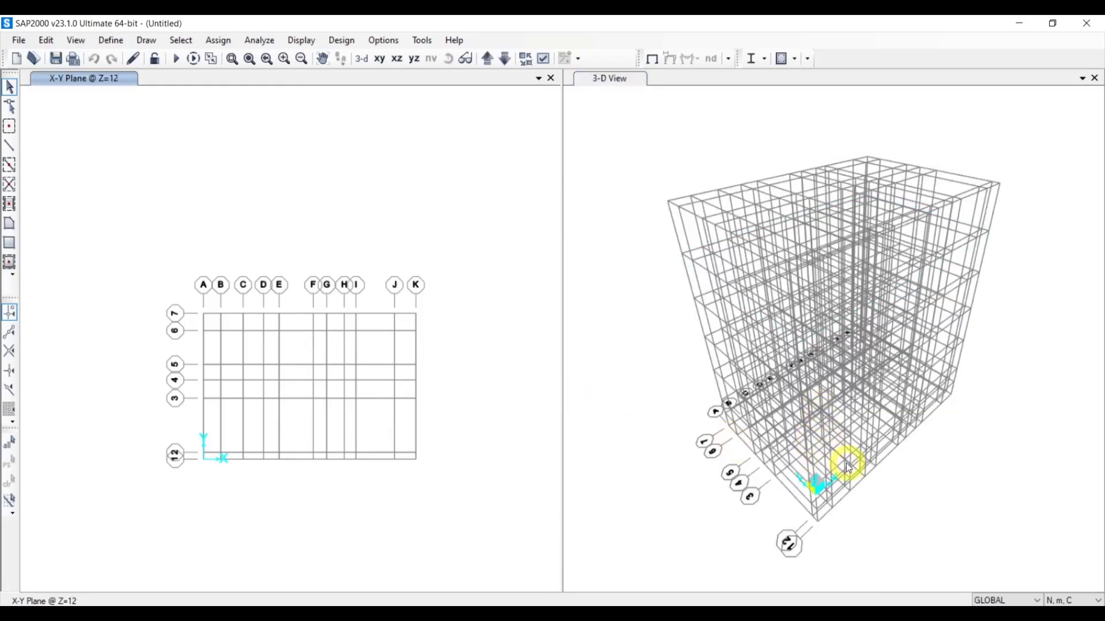
Inspect the corrected grid in 3-D and raise the X-Y plan view level by level to Z=15.
middle_click_drag(945, 469, 873, 414)
scroll(896, 411, "down", 2)
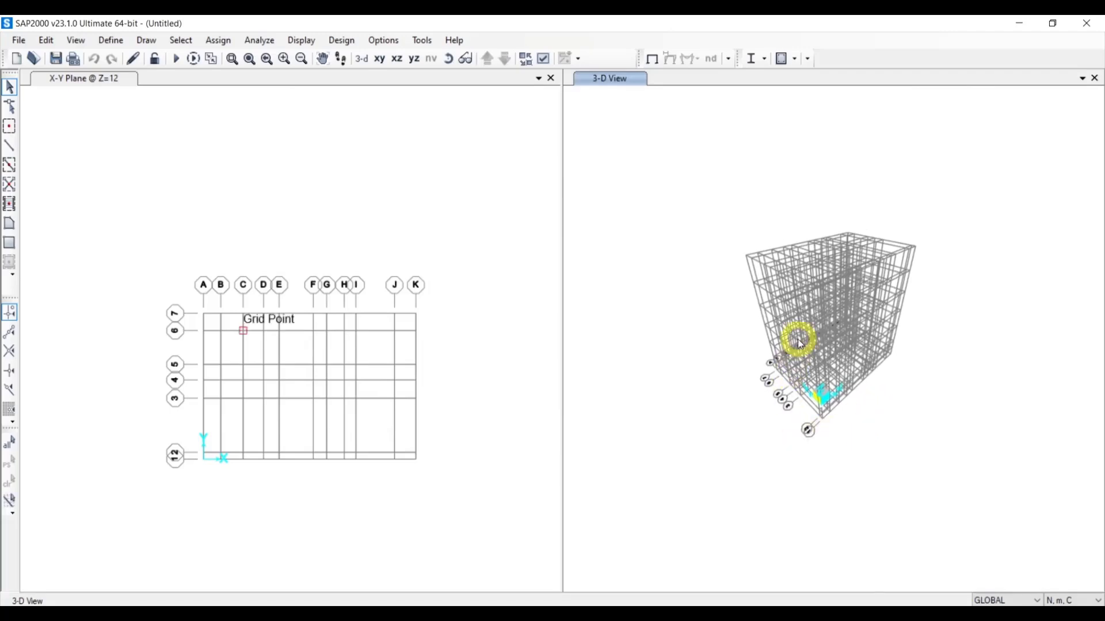
middle_click_drag(796, 338, 838, 217, "shift")
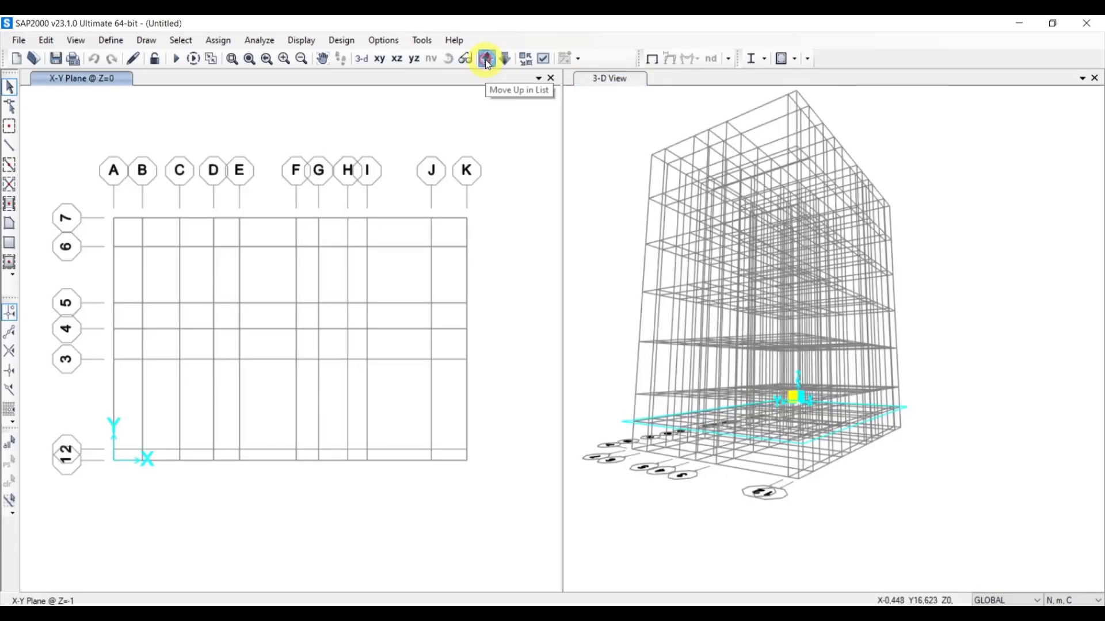
left_click(487, 60)
left_click(487, 59)
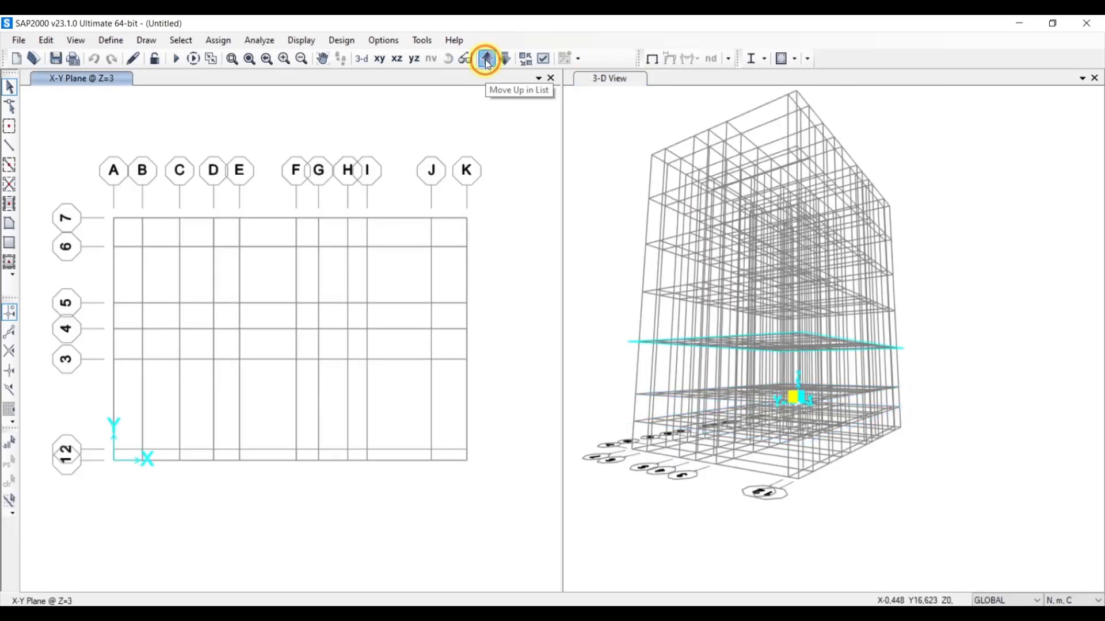
left_click(486, 59)
left_click(487, 59)
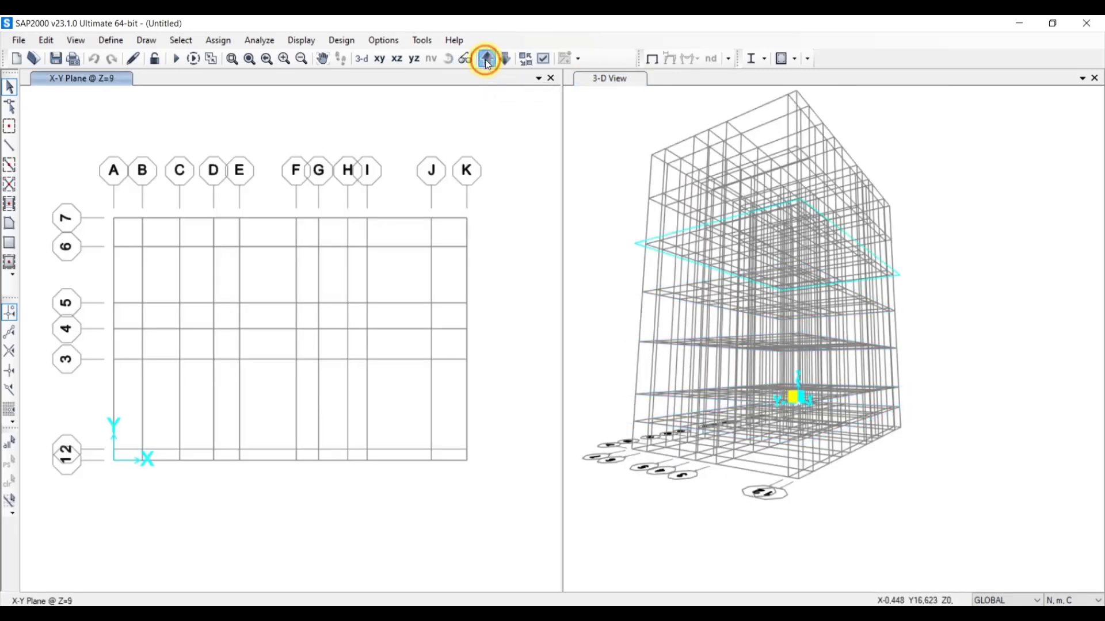
left_click(487, 60)
left_click(487, 59)
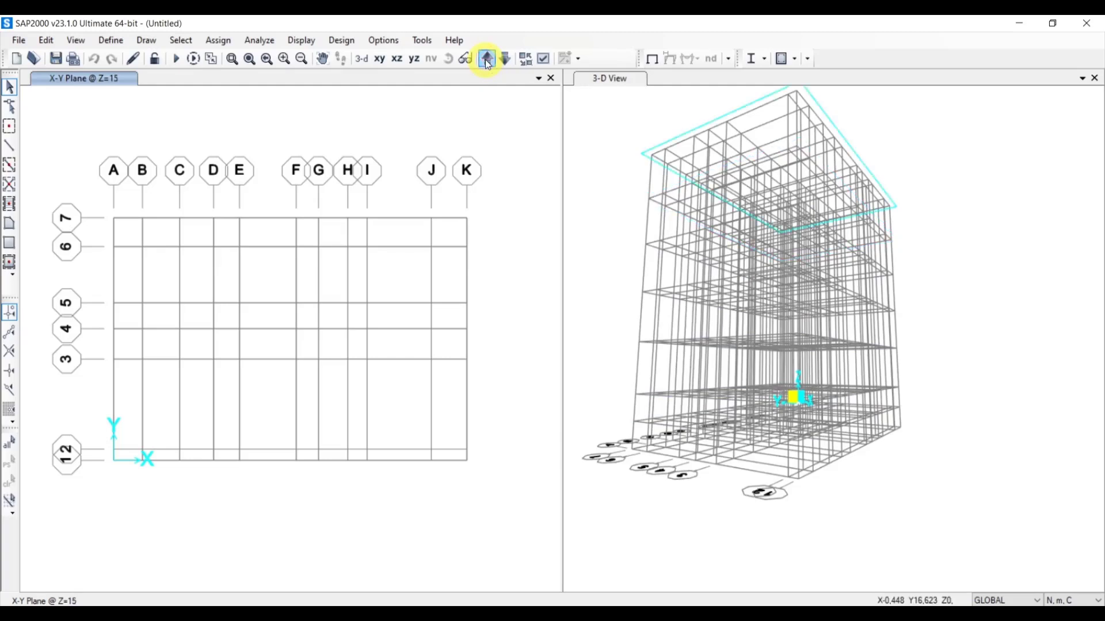
Lower the X-Y plan view level by level to the Z=-1,5 plane.
left_click(511, 67)
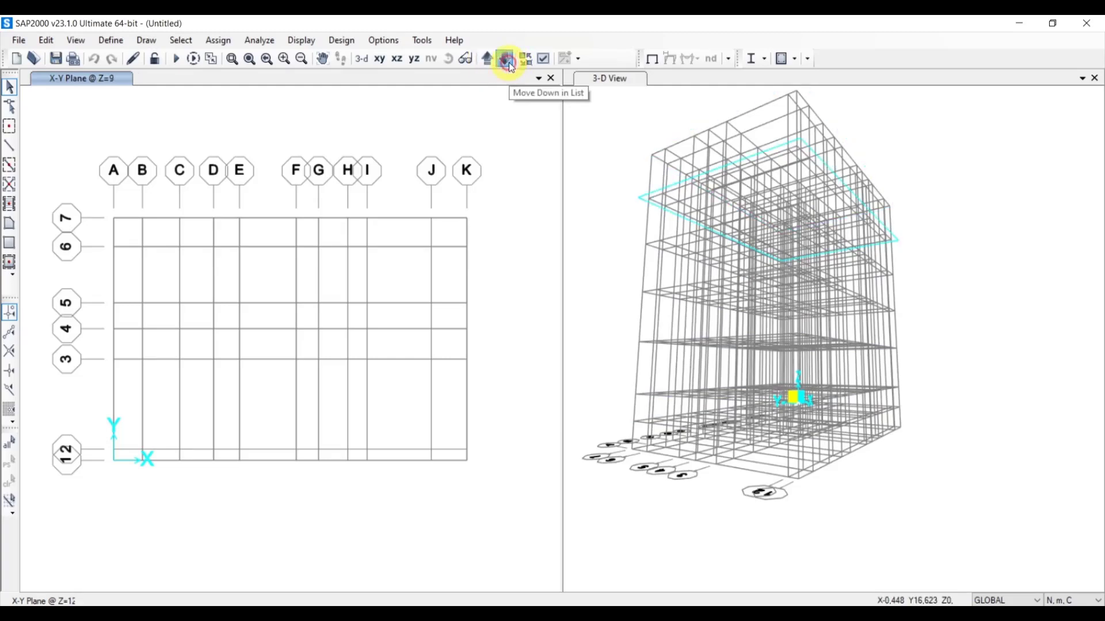
left_click(511, 66)
left_click(511, 66)
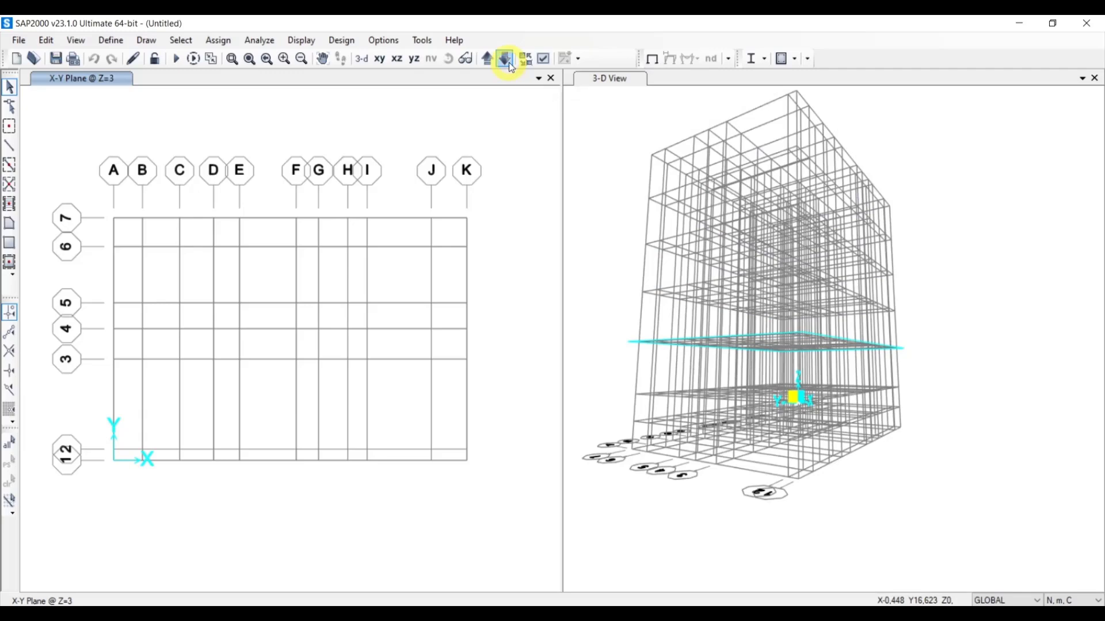
left_click(511, 66)
left_click(508, 62)
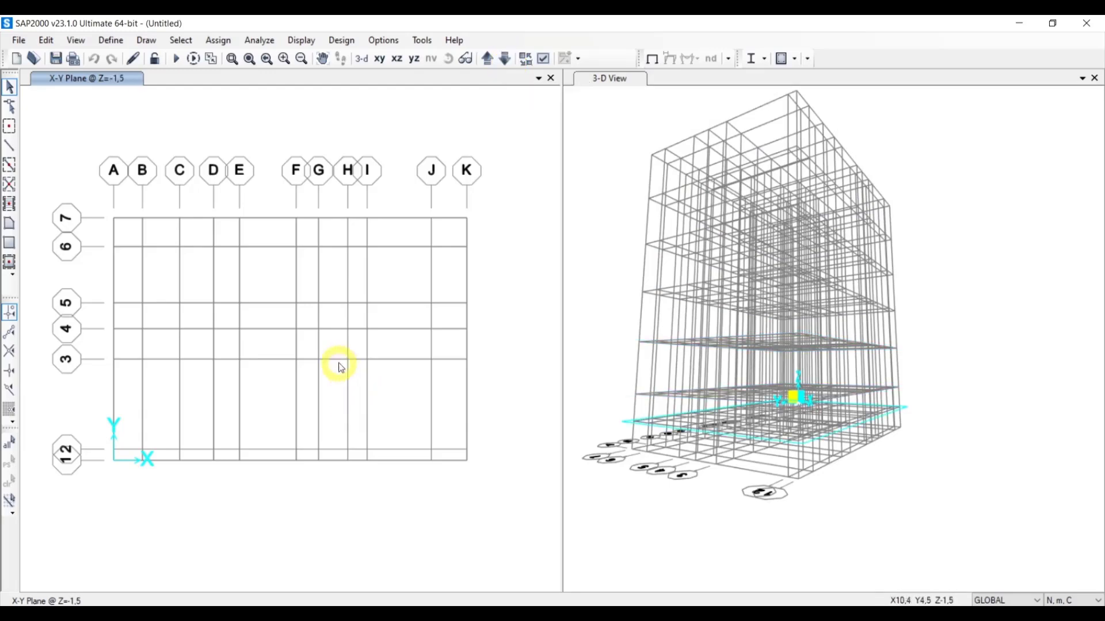
scroll(259, 305, "down", 2)
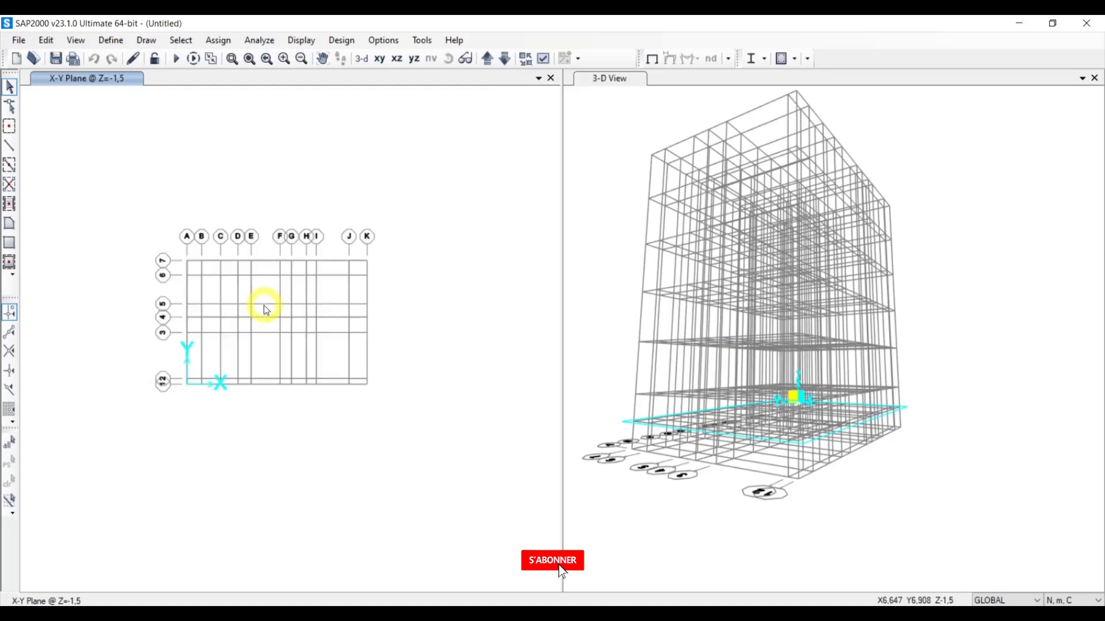
scroll(265, 310, "up", 2)
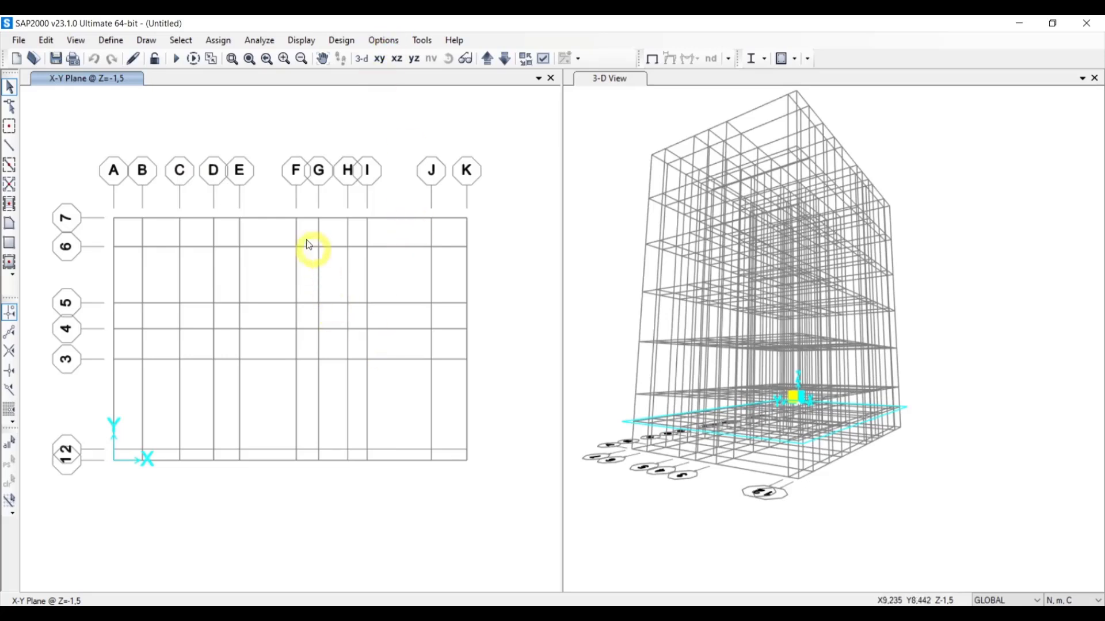
scroll(289, 260, "up", 2)
scroll(288, 259, "down", 2)
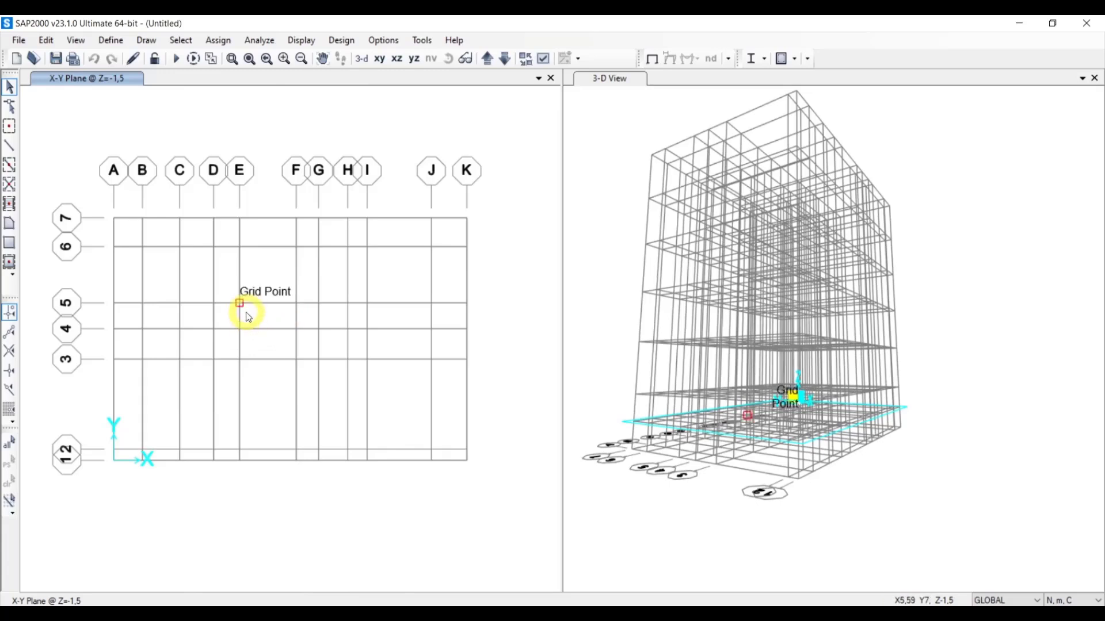